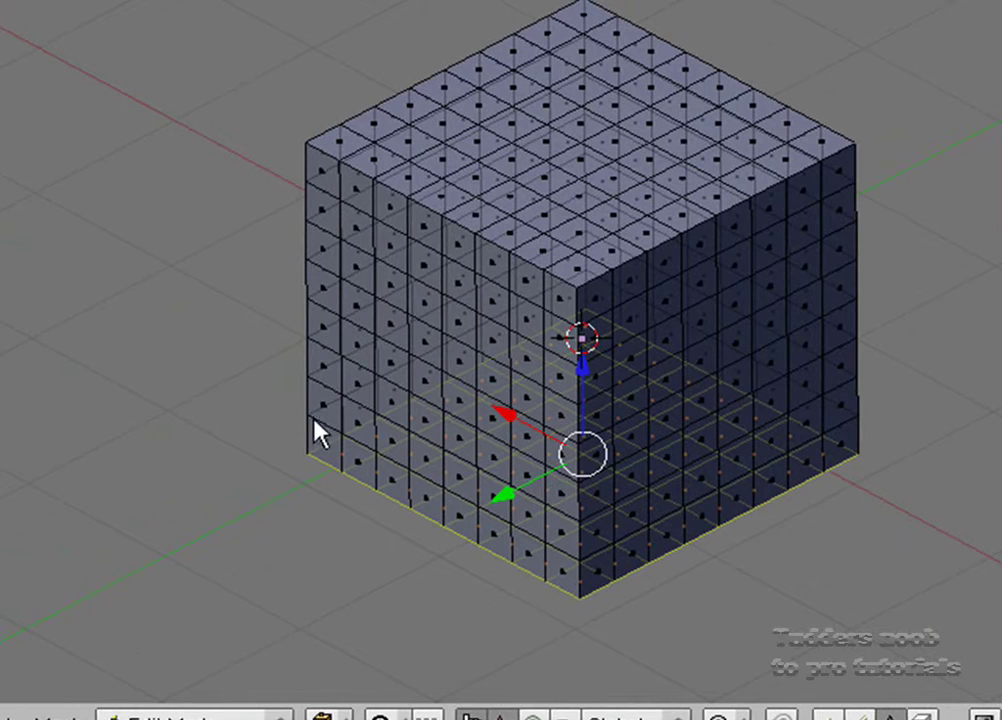
# Start a new default scene in place of the subdivided cube
pyautogui.moveTo(455, 285); pyautogui.dragTo(586, 291, button='middle')
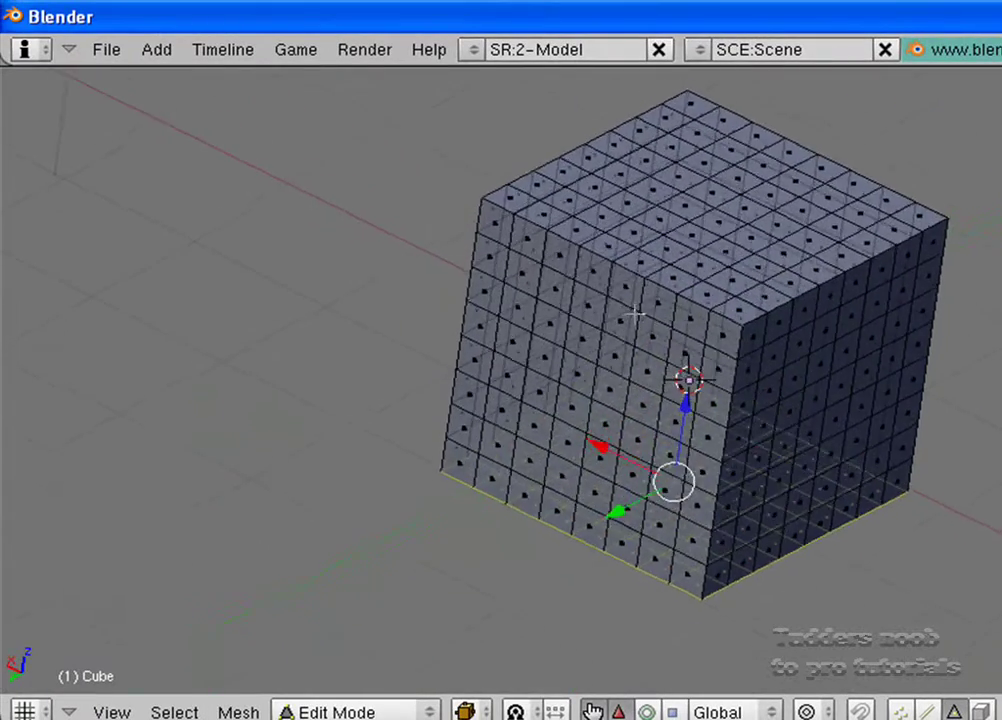
pyautogui.moveTo(637, 316); pyautogui.dragTo(653, 291, button='middle')
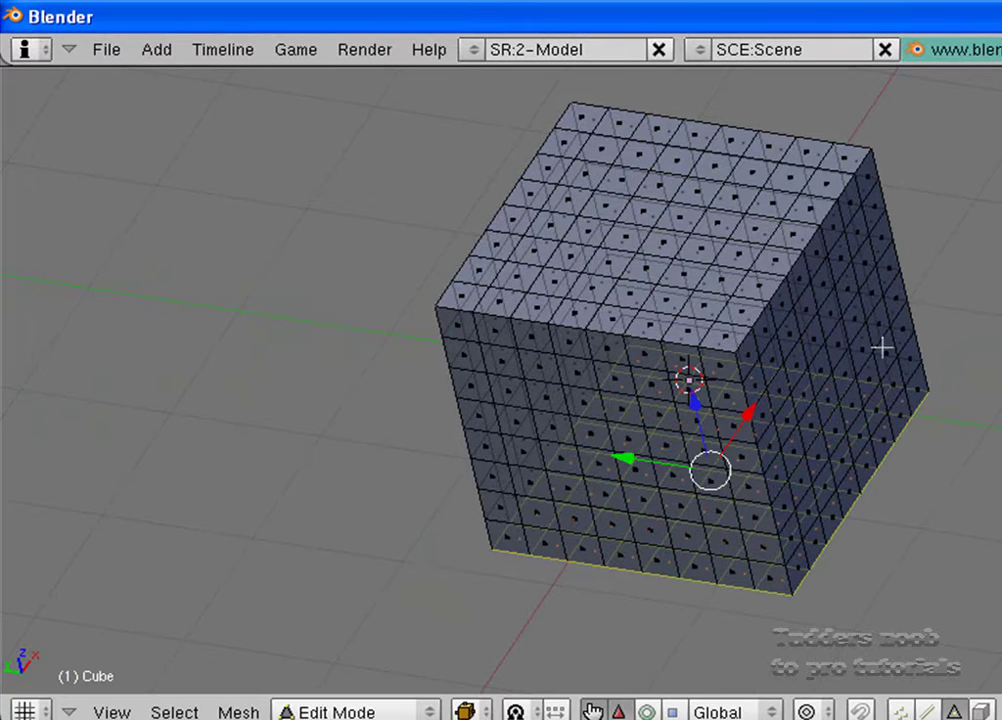
pyautogui.moveTo(700, 480); pyautogui.dragTo(758, 258, button='middle')
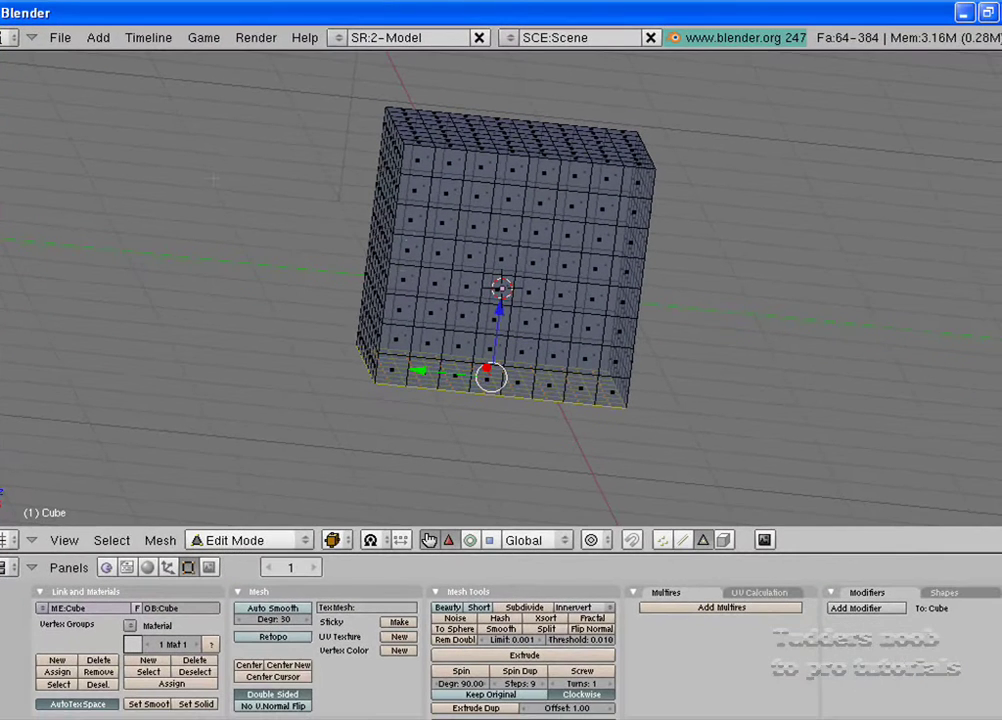
pyautogui.click(59, 38)
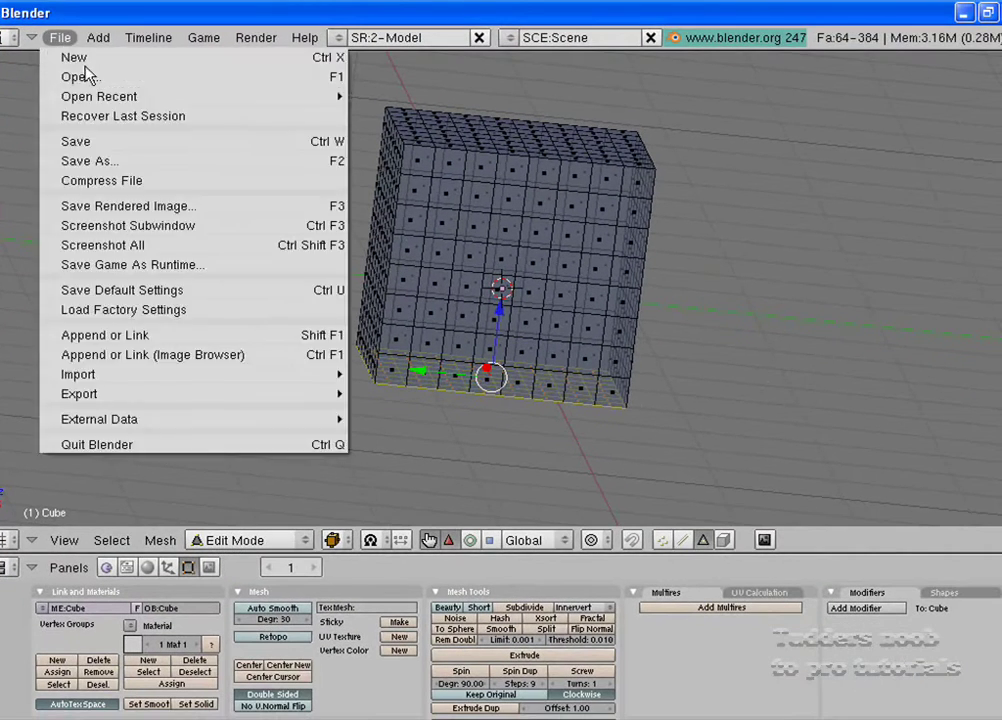
pyautogui.click(85, 55)
pyautogui.click(113, 66)
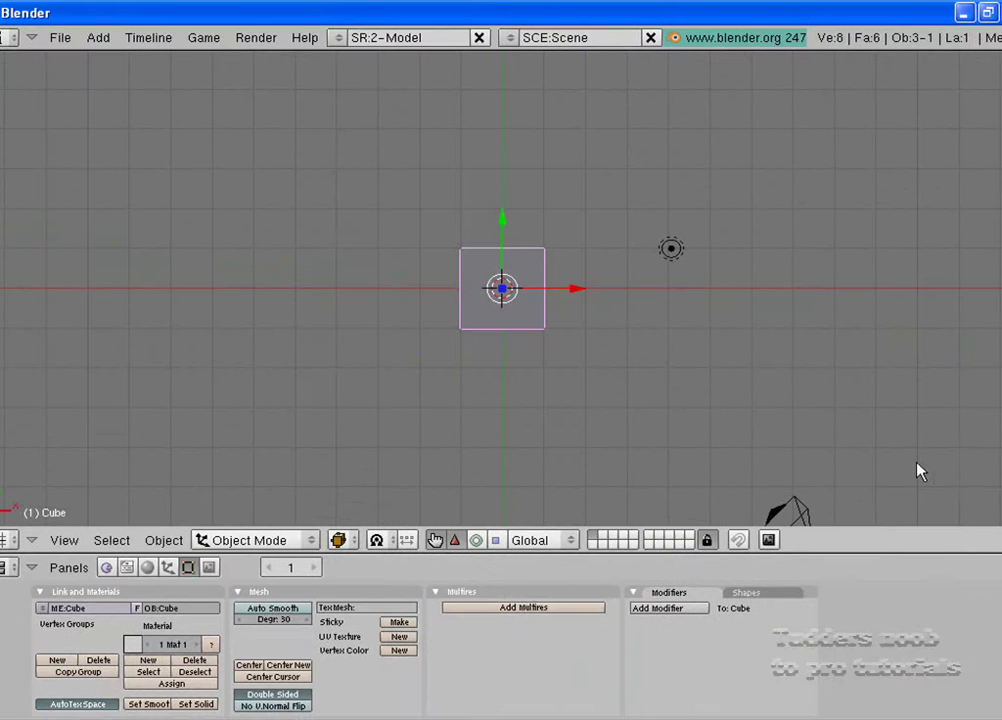
# Put the default cube into Edit Mode and switch to face selection
pyautogui.scroll(5, 519, 326)
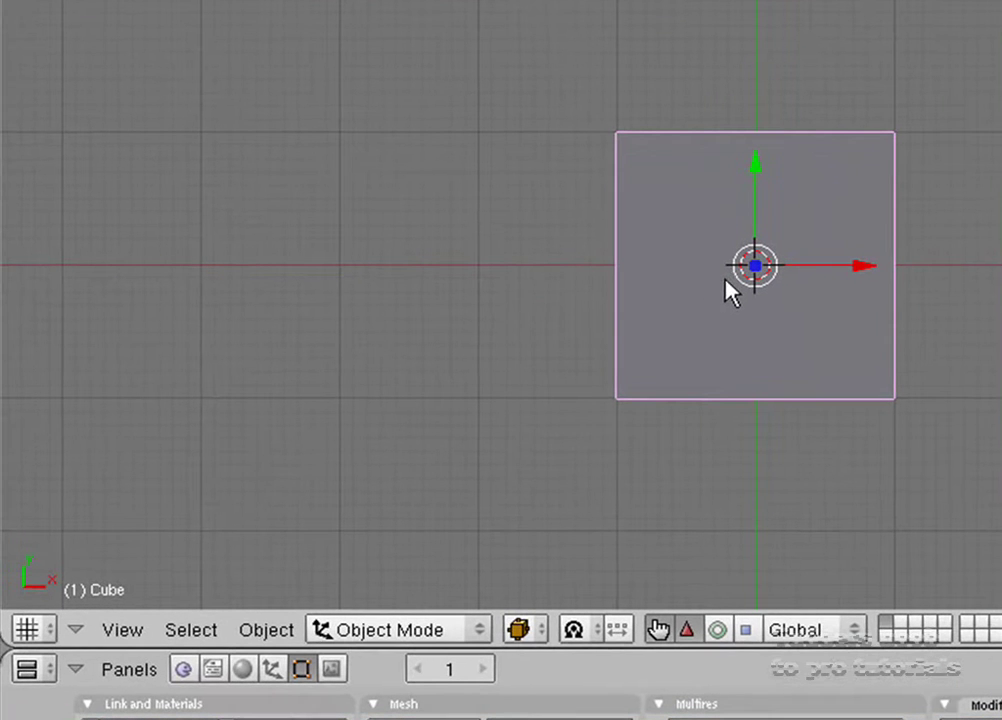
pyautogui.click(480, 634)
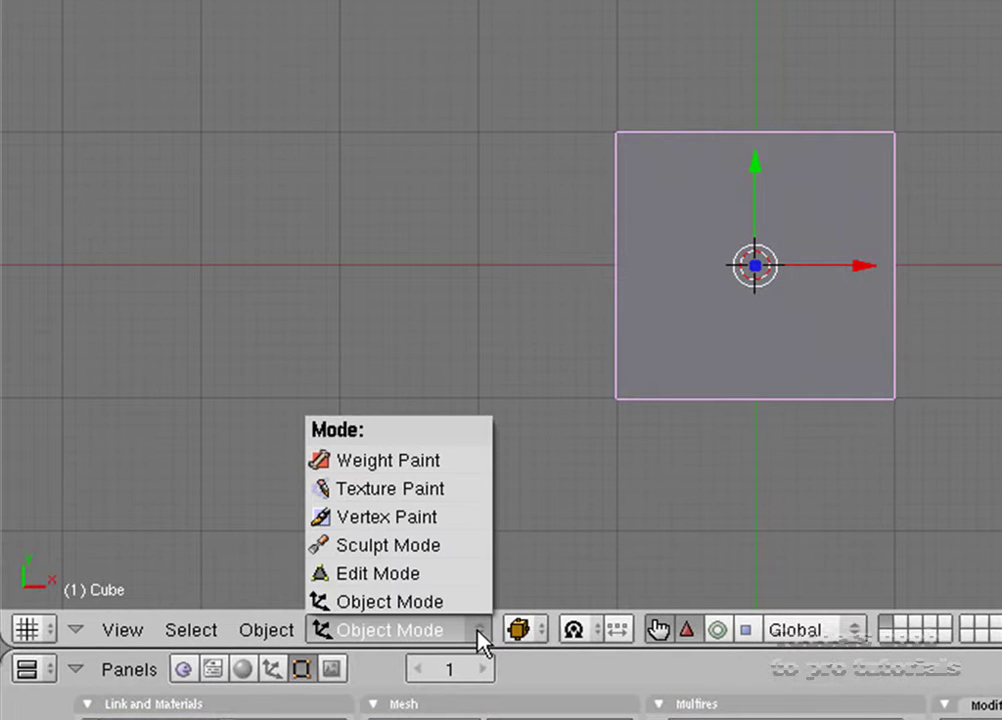
pyautogui.click(455, 575)
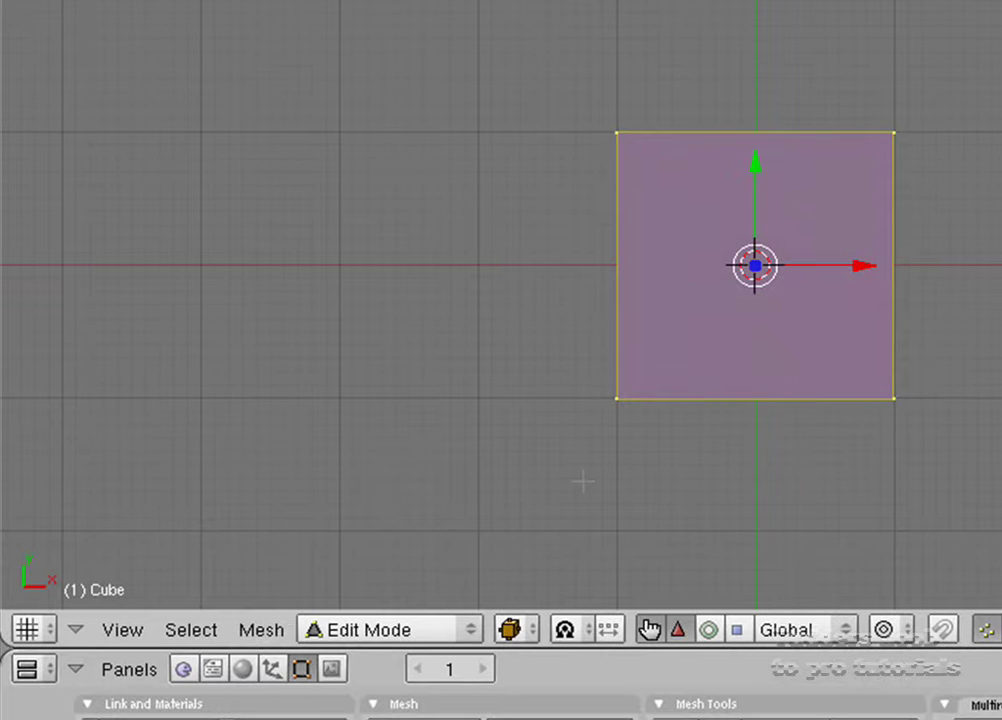
pyautogui.moveTo(500, 300); pyautogui.dragTo(590, 228, button='middle')
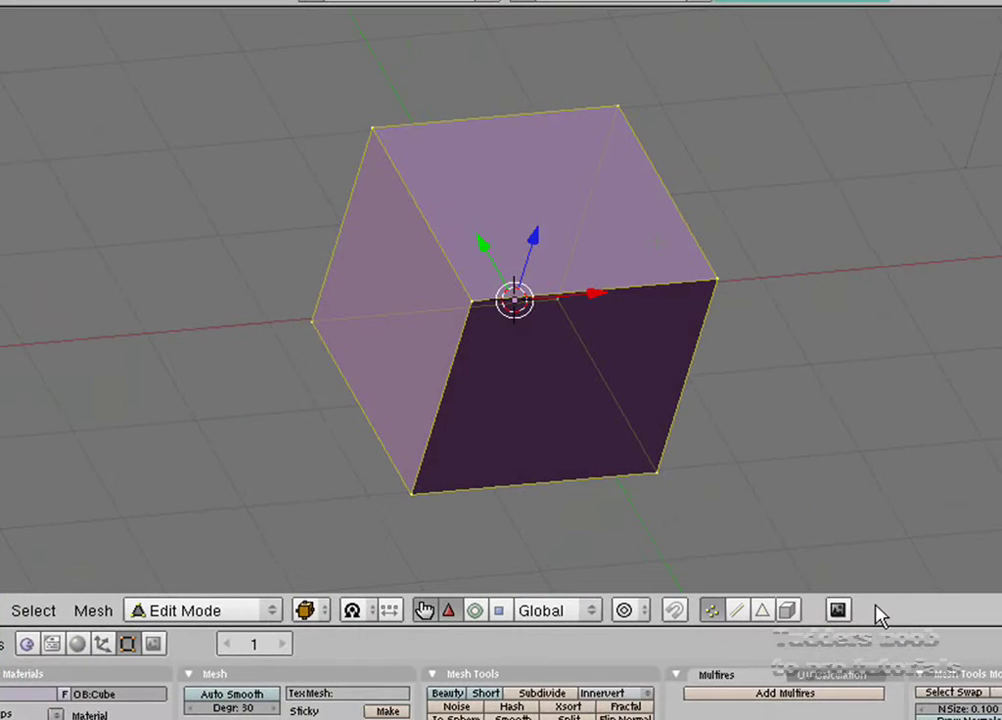
pyautogui.click(763, 611)
pyautogui.moveTo(630, 430); pyautogui.dragTo(704, 431, button='middle')
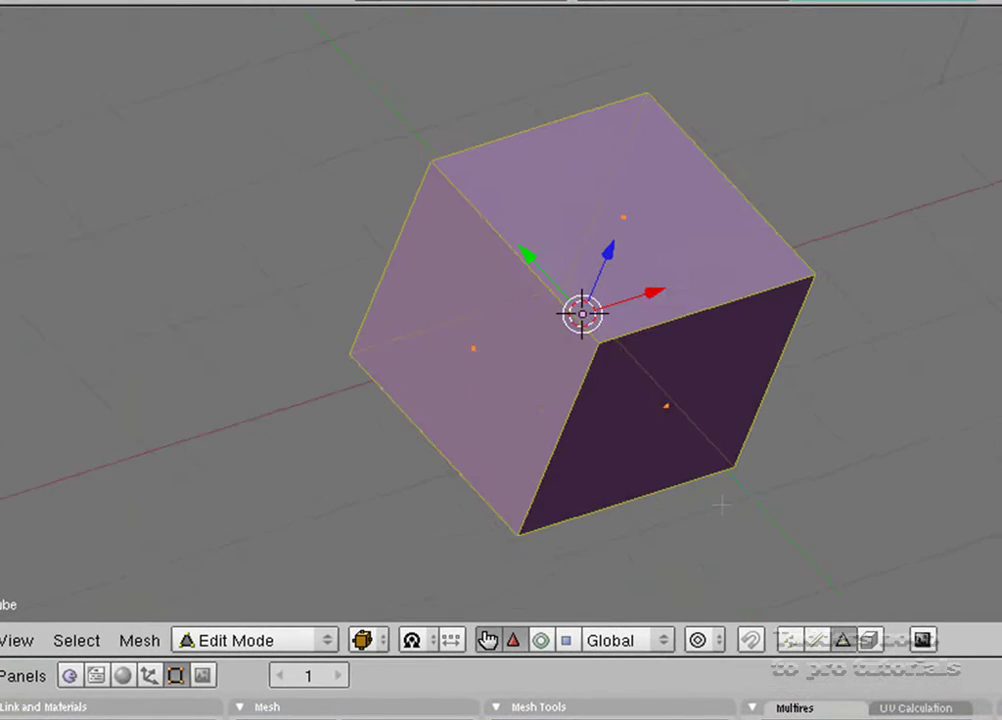
pyautogui.moveTo(783, 452); pyautogui.dragTo(351, 231, button='middle')
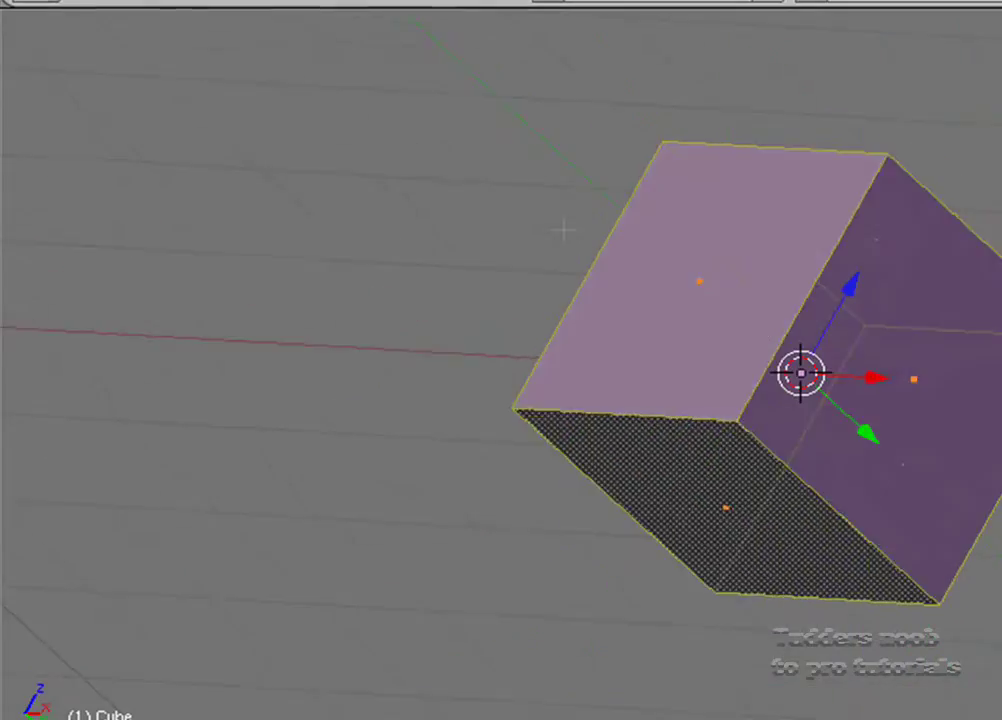
pyautogui.moveTo(565, 231); pyautogui.dragTo(889, 603, button='middle')
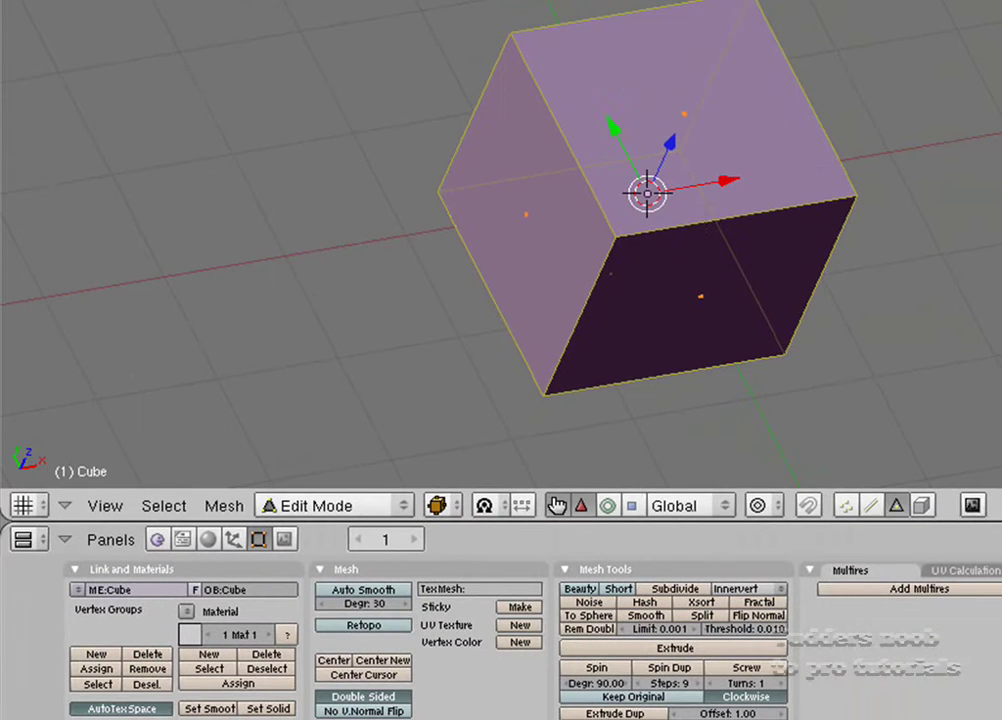
# Return the cube to Object Mode
pyautogui.scroll(-4, 370, 210)
pyautogui.scroll(2, 380, 195)
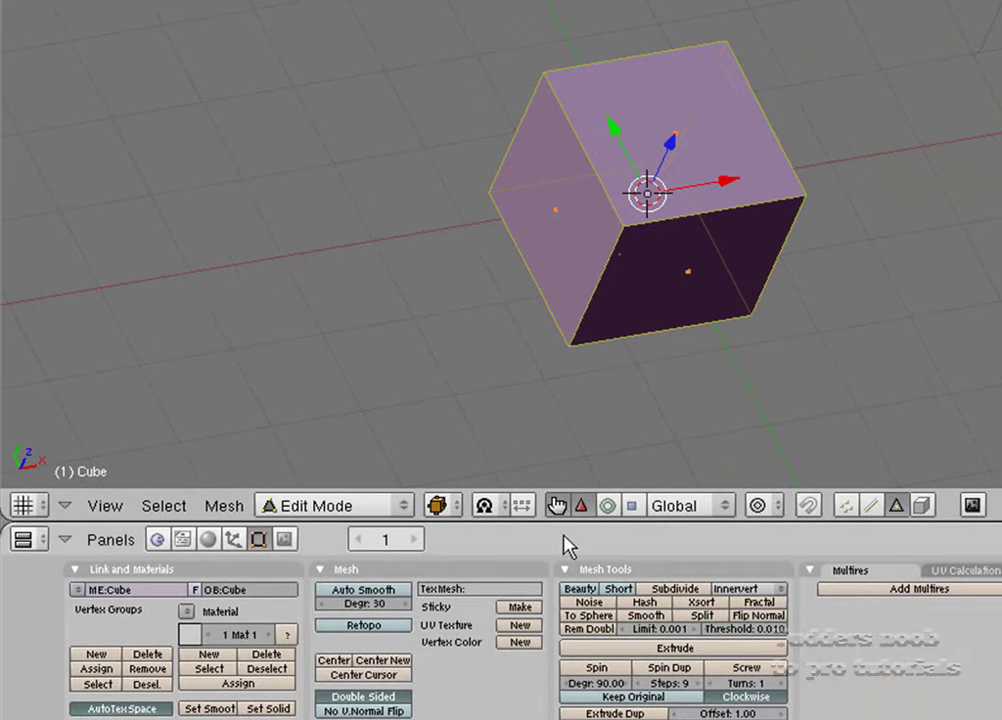
pyautogui.press('Tab')
pyautogui.click(418, 510)
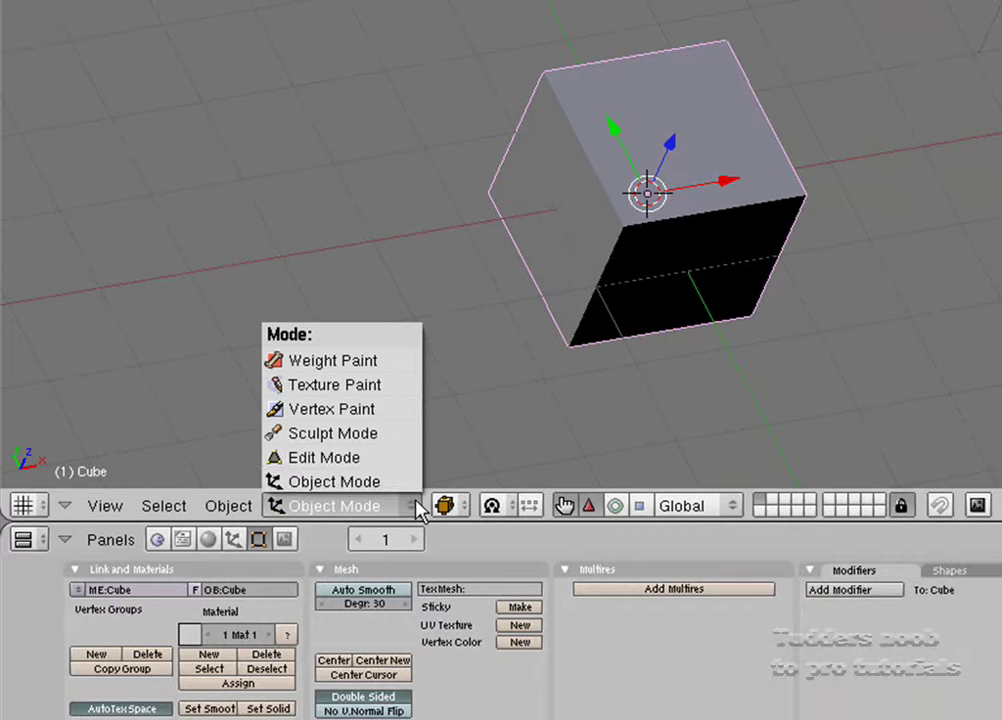
pyautogui.click(409, 479)
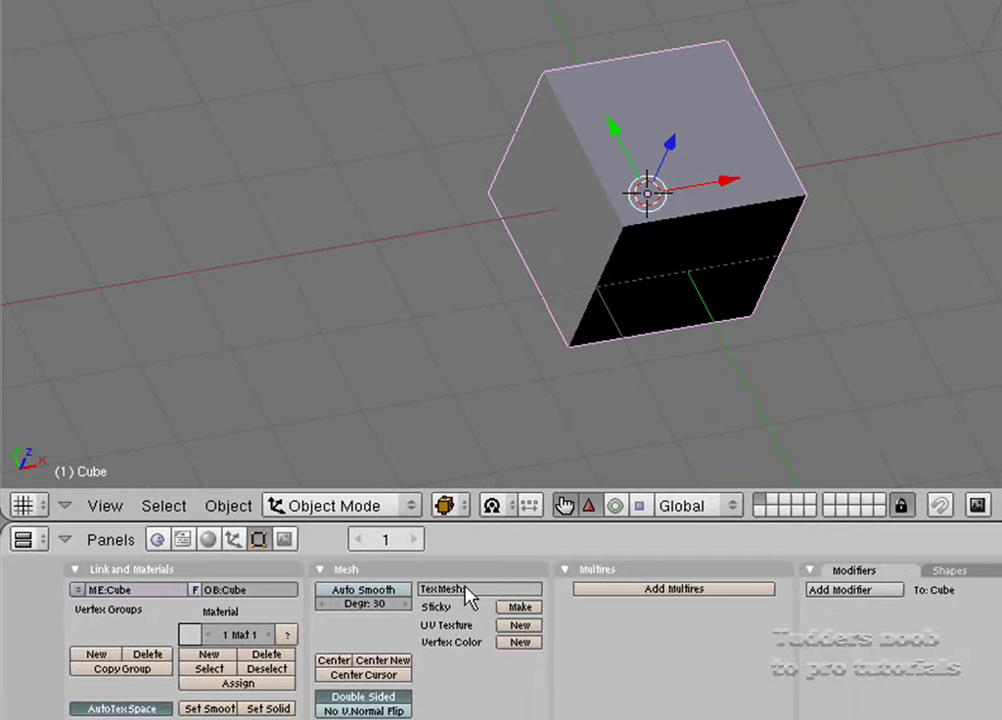
# View the cube's material shading settings, and go back to its editing settings
pyautogui.moveTo(716, 208); pyautogui.dragTo(673, 122, button='middle')
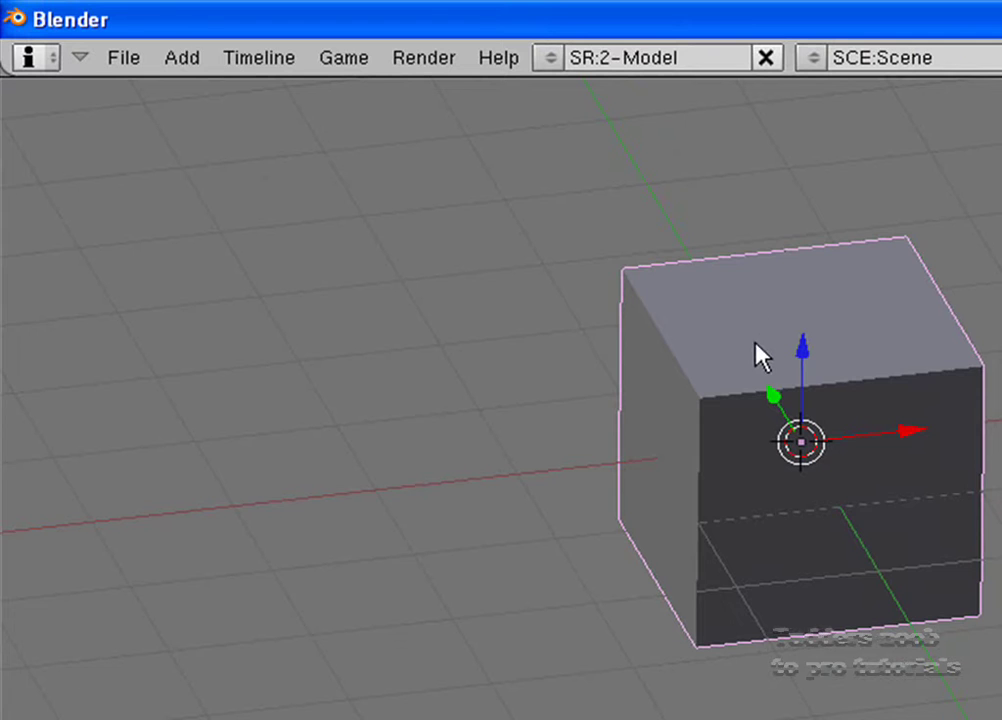
pyautogui.scroll(-2, 755, 365)
pyautogui.scroll(4, 749, 376)
pyautogui.scroll(-1, 747, 376)
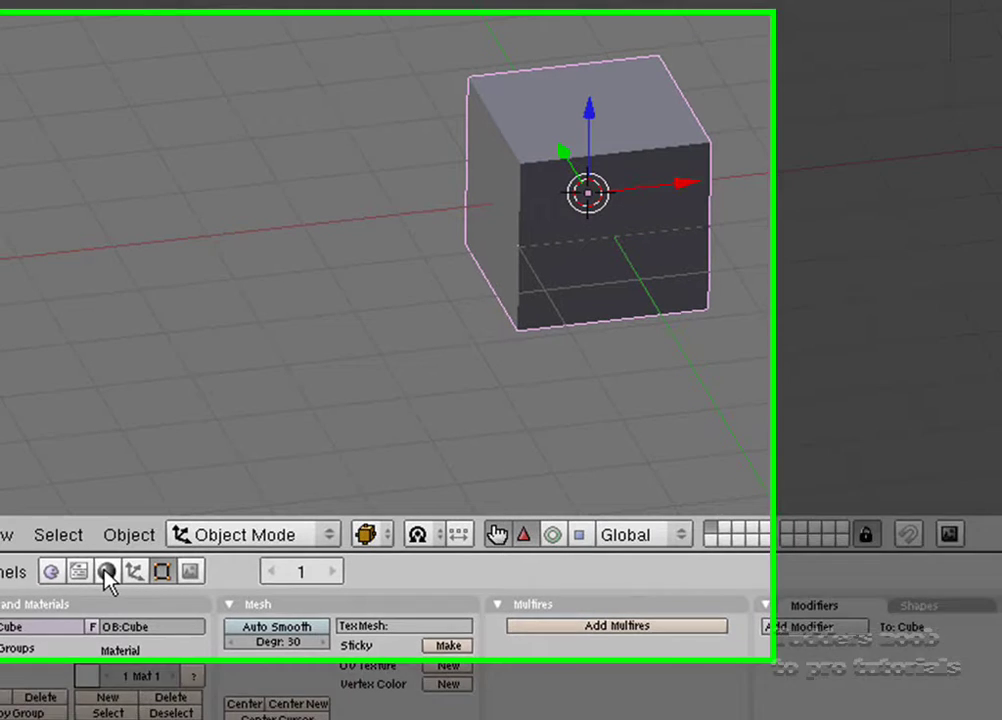
pyautogui.click(105, 570)
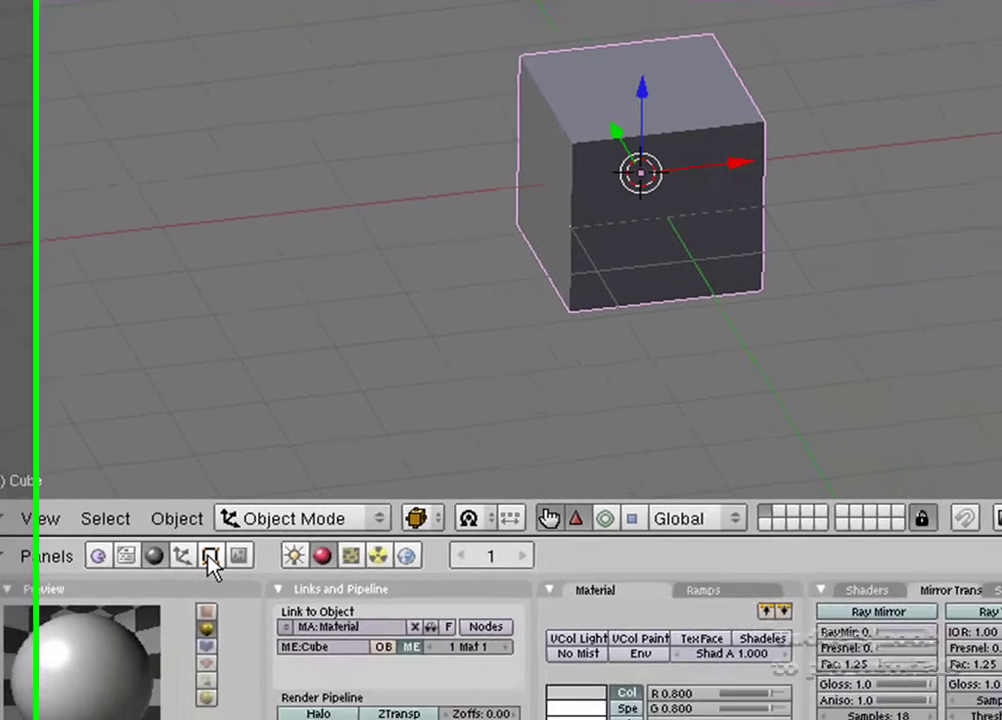
pyautogui.click(319, 627)
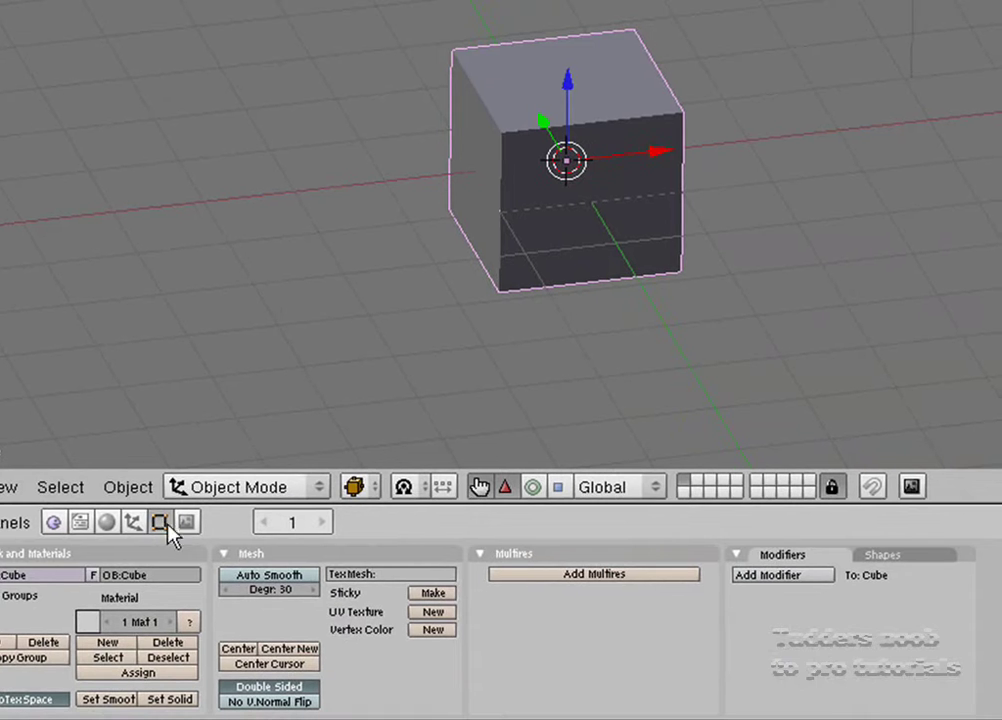
# Add a Subsurf modifier to the cube
pyautogui.click(768, 576)
pyautogui.click(772, 590)
pyautogui.click(763, 586)
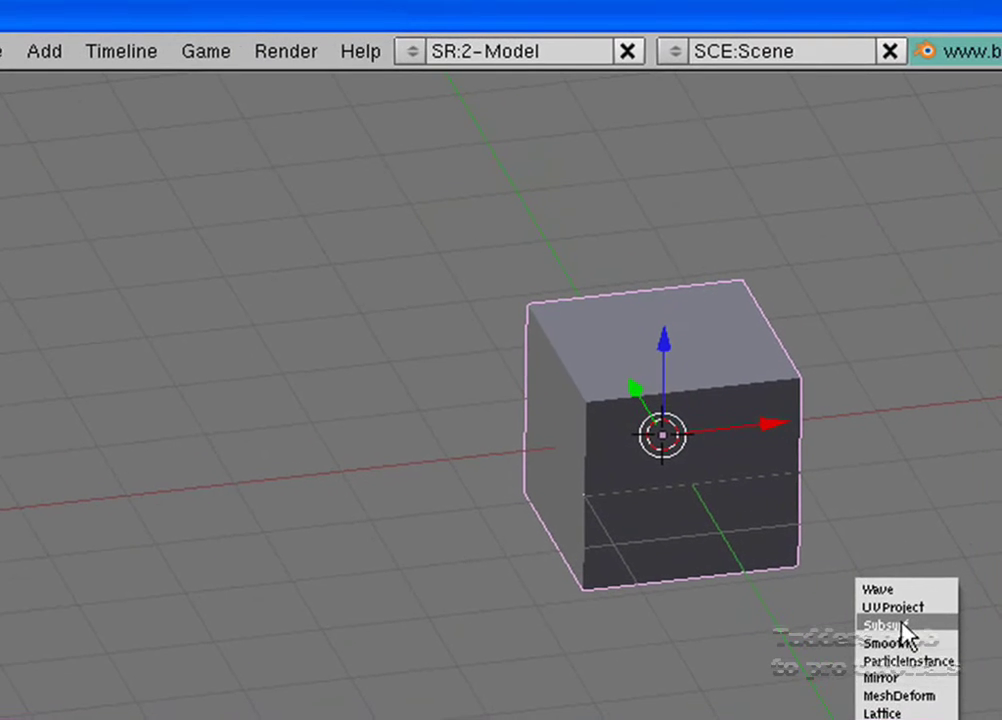
pyautogui.click(757, 321)
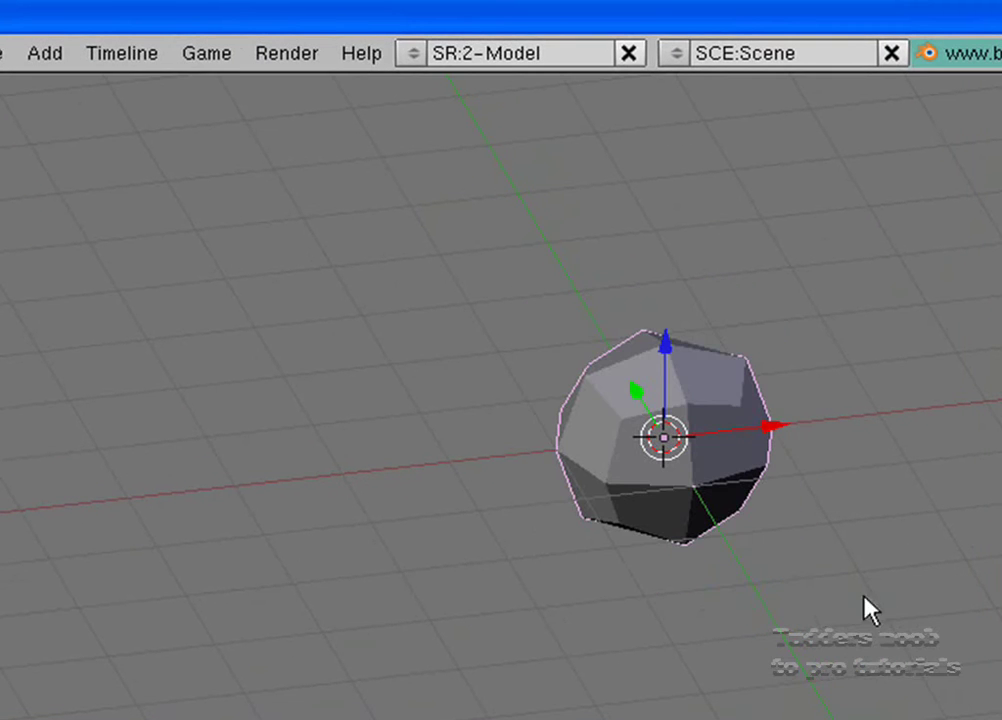
# Inspect the smoothed shape from several sides and delete the Subsurf modifier from the cube
pyautogui.scroll(4, 648, 592)
pyautogui.moveTo(612, 633); pyautogui.dragTo(892, 472, button='middle')
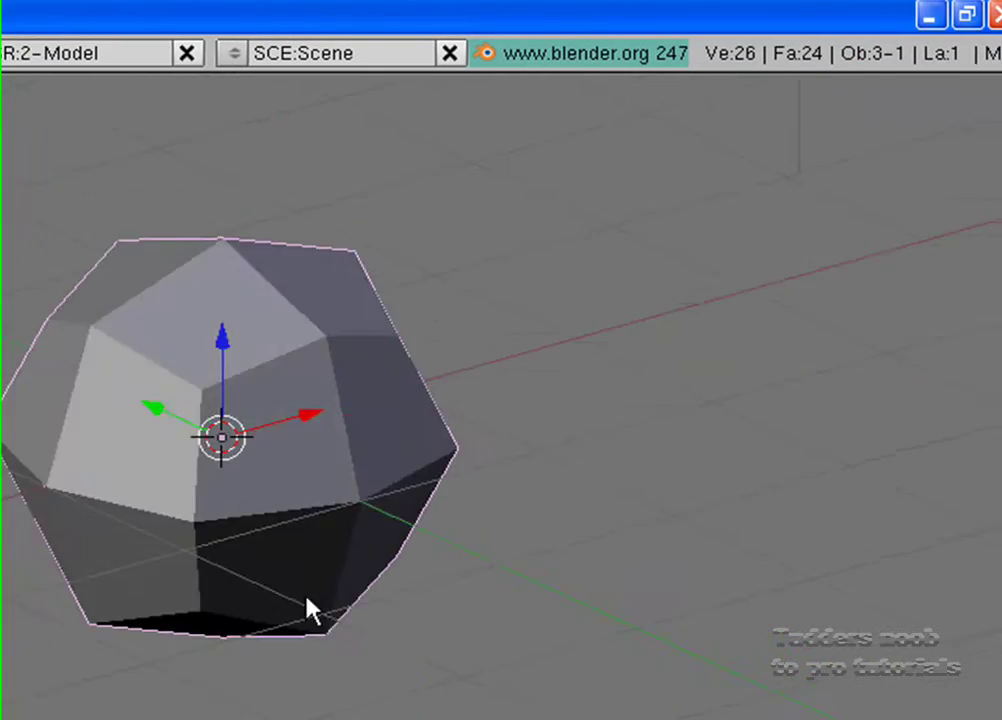
pyautogui.moveTo(446, 472); pyautogui.dragTo(597, 556, button='middle')
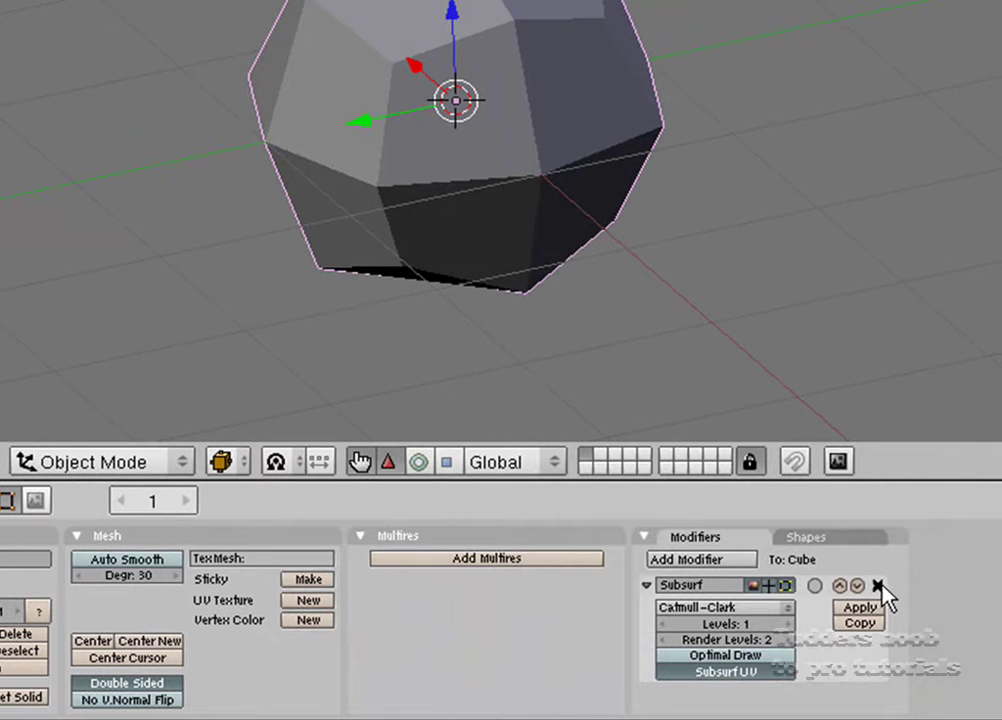
pyautogui.click(878, 586)
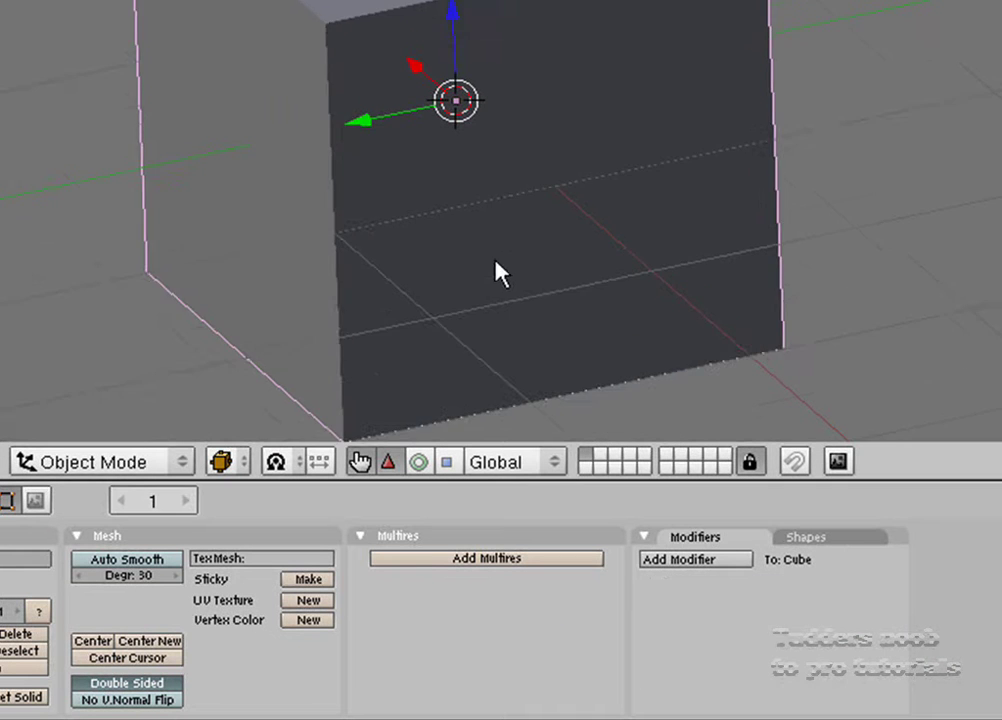
pyautogui.moveTo(500, 278); pyautogui.dragTo(642, 405, button='middle')
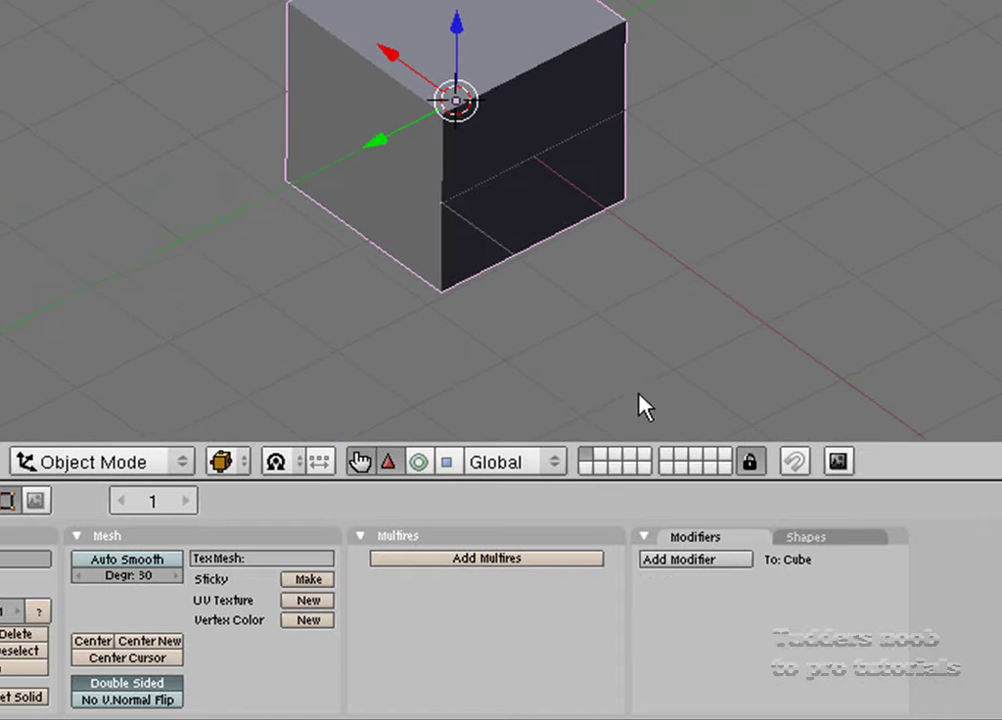
# Add a Subsurf modifier to the plain cube again and set its Levels to 2
pyautogui.click(695, 560)
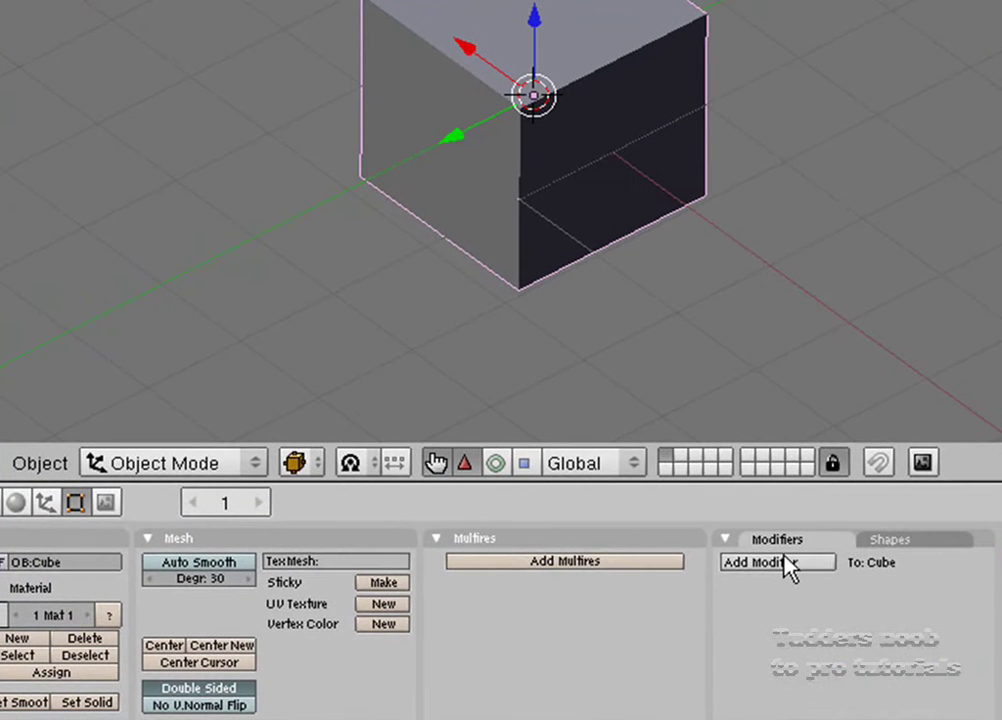
pyautogui.click(788, 564)
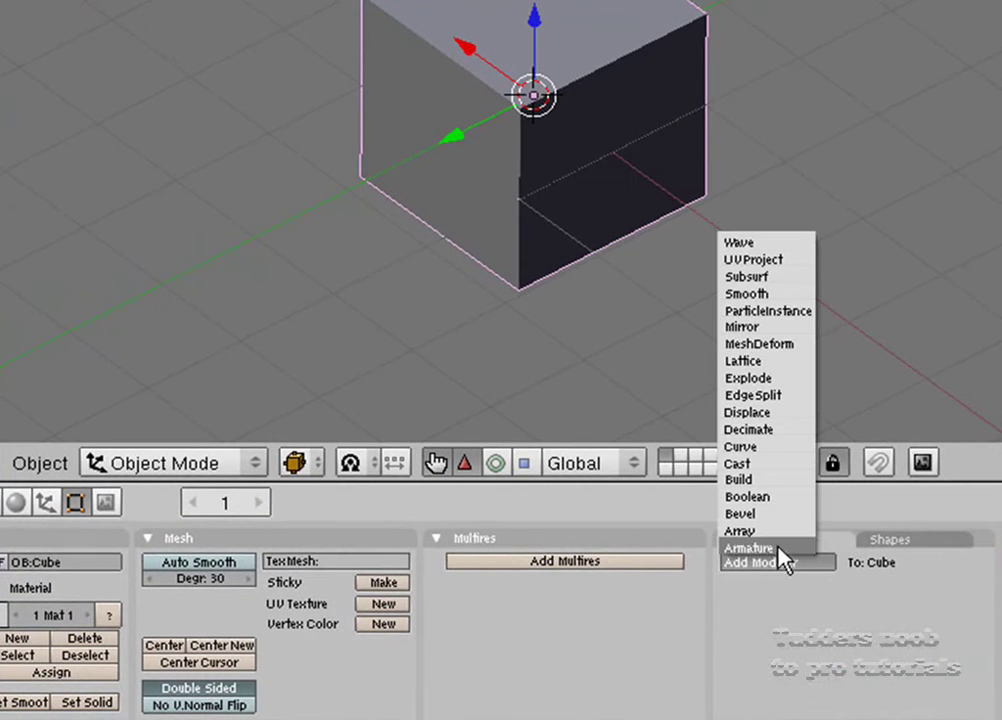
pyautogui.click(741, 277)
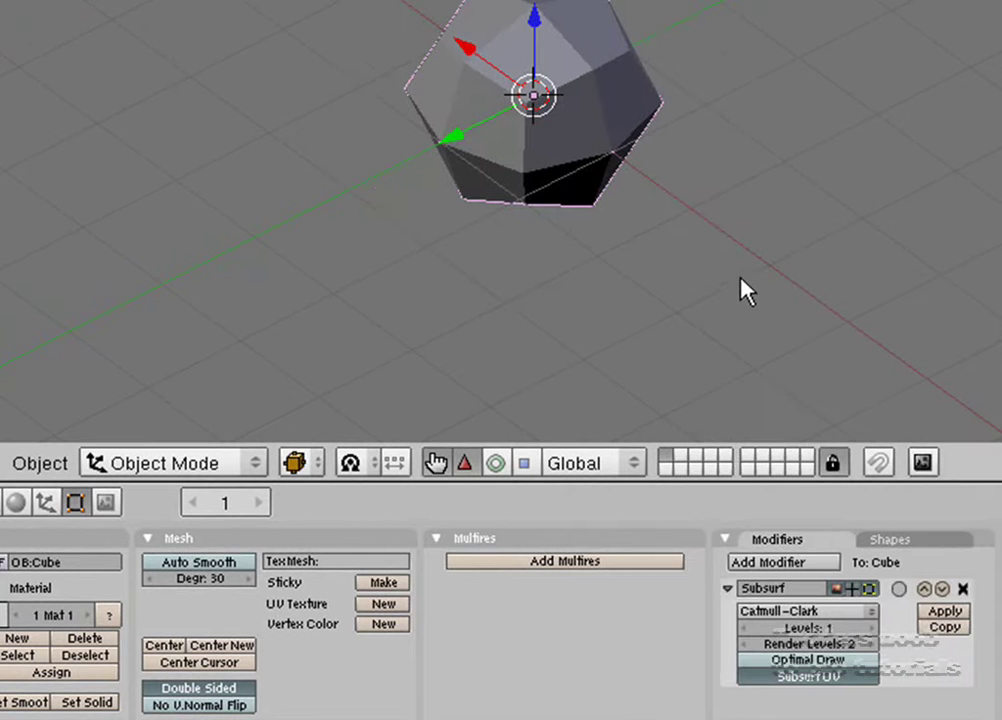
pyautogui.click(874, 630)
# Set the Subsurf modifier's Levels to 3
pyautogui.moveTo(487, 243); pyautogui.dragTo(795, 267, button='middle')
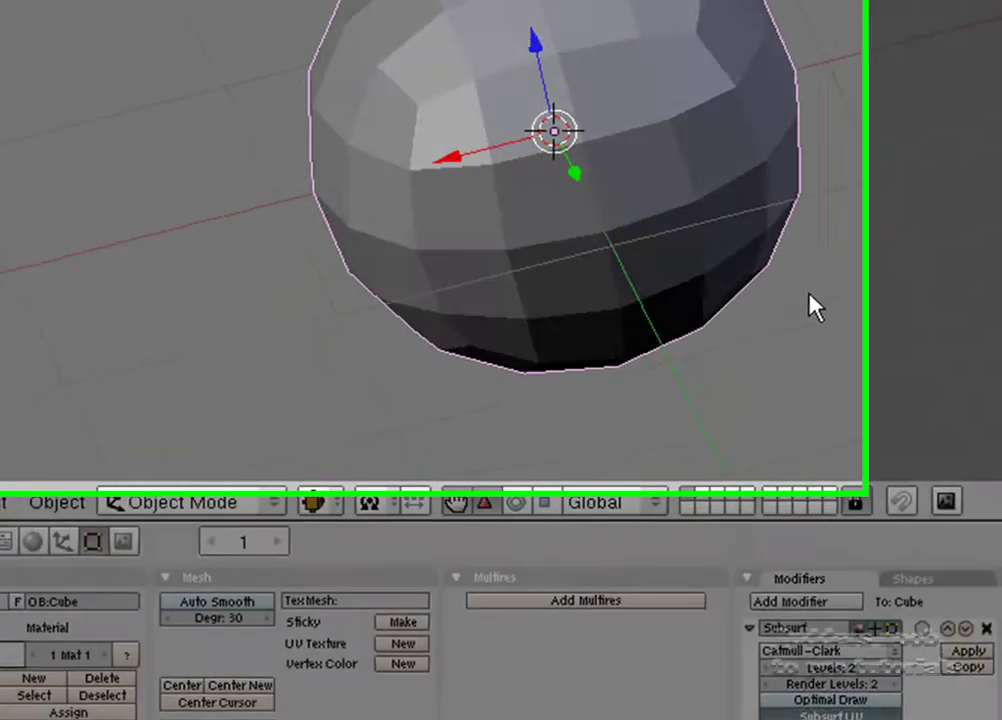
pyautogui.moveTo(815, 308); pyautogui.dragTo(548, 410, button='middle')
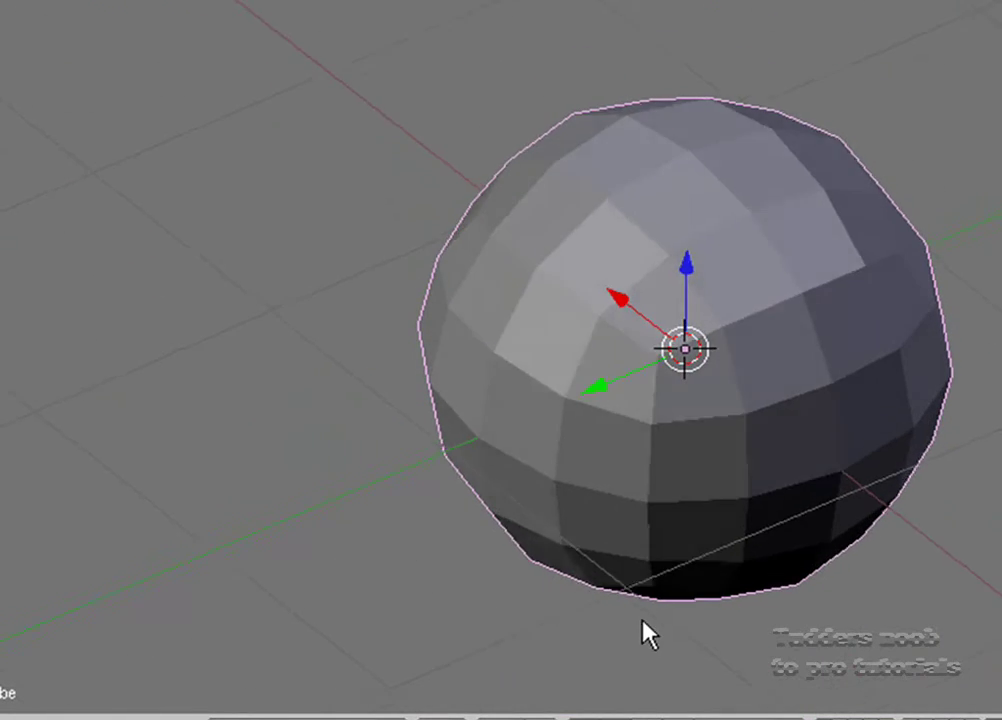
pyautogui.moveTo(655, 376); pyautogui.dragTo(447, 235, button='middle')
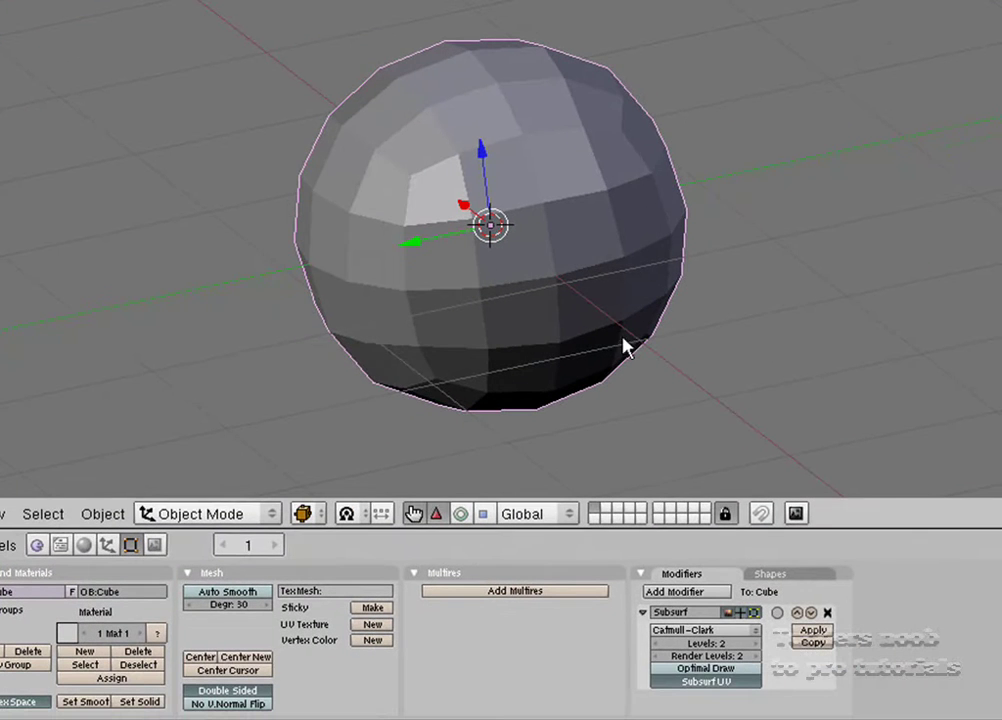
pyautogui.click(756, 643)
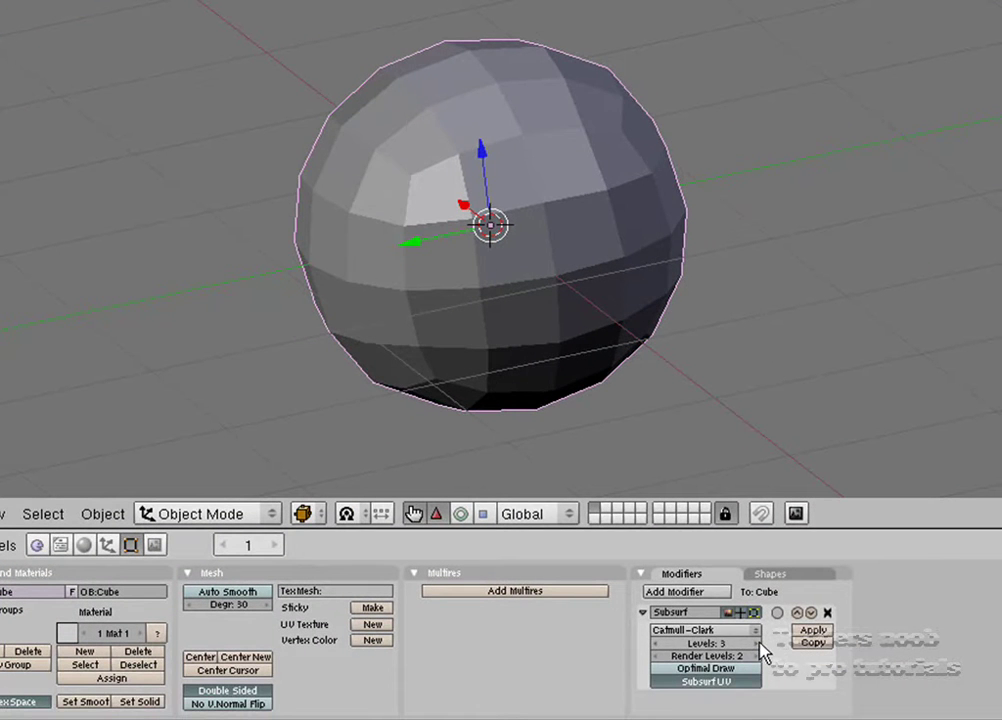
pyautogui.moveTo(396, 161)
pyautogui.mouseDown(button='middle')
pyautogui.moveTo(559, 284)
pyautogui.moveTo(543, 312)
pyautogui.moveTo(501, 192)
pyautogui.moveTo(467, 199)
pyautogui.moveTo(501, 277)
pyautogui.moveTo(565, 266)
pyautogui.mouseUp(button='middle')
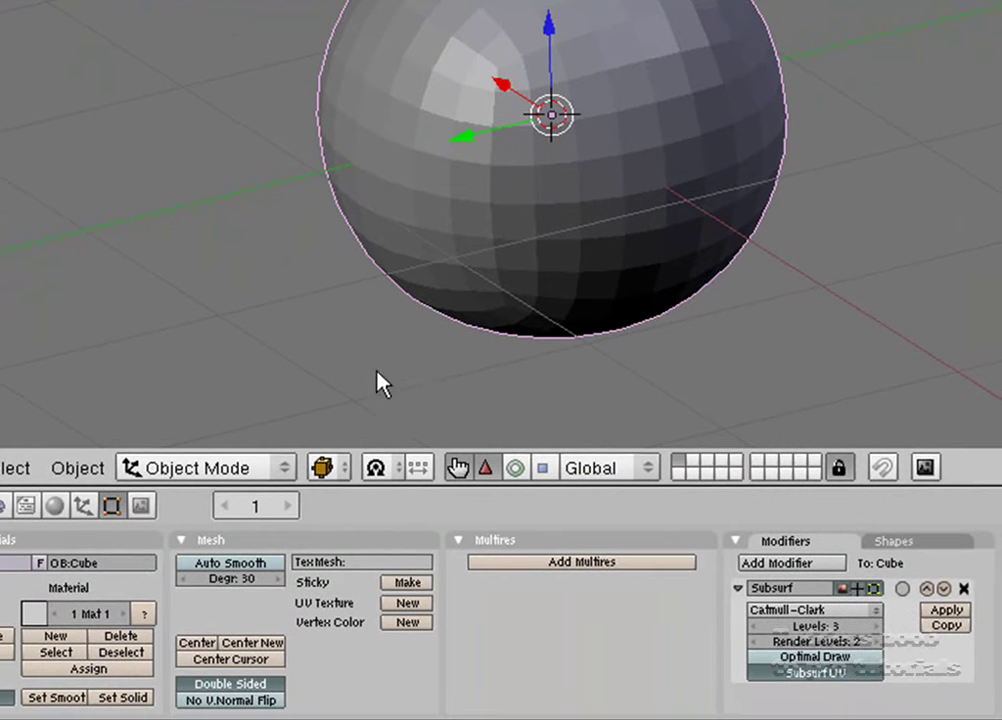
# Switch the cube with its Subsurf modifier into Edit Mode
pyautogui.scroll(-2, 342, 136)
pyautogui.scroll(1, 330, 134)
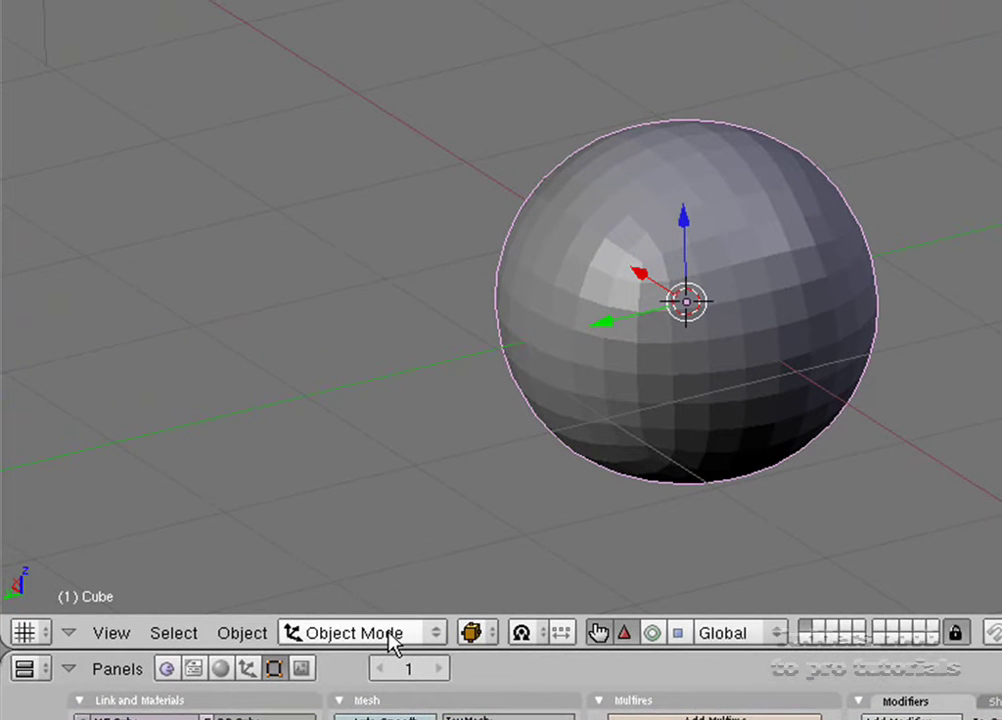
pyautogui.click(389, 632)
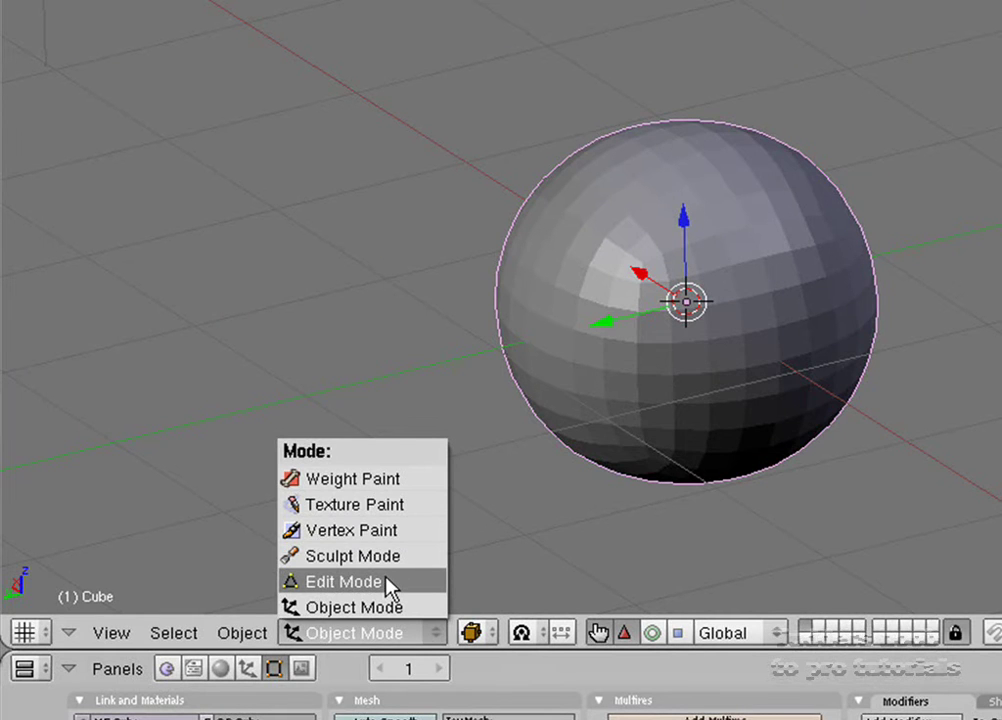
pyautogui.click(388, 585)
pyautogui.moveTo(609, 427); pyautogui.dragTo(815, 432, button='middle')
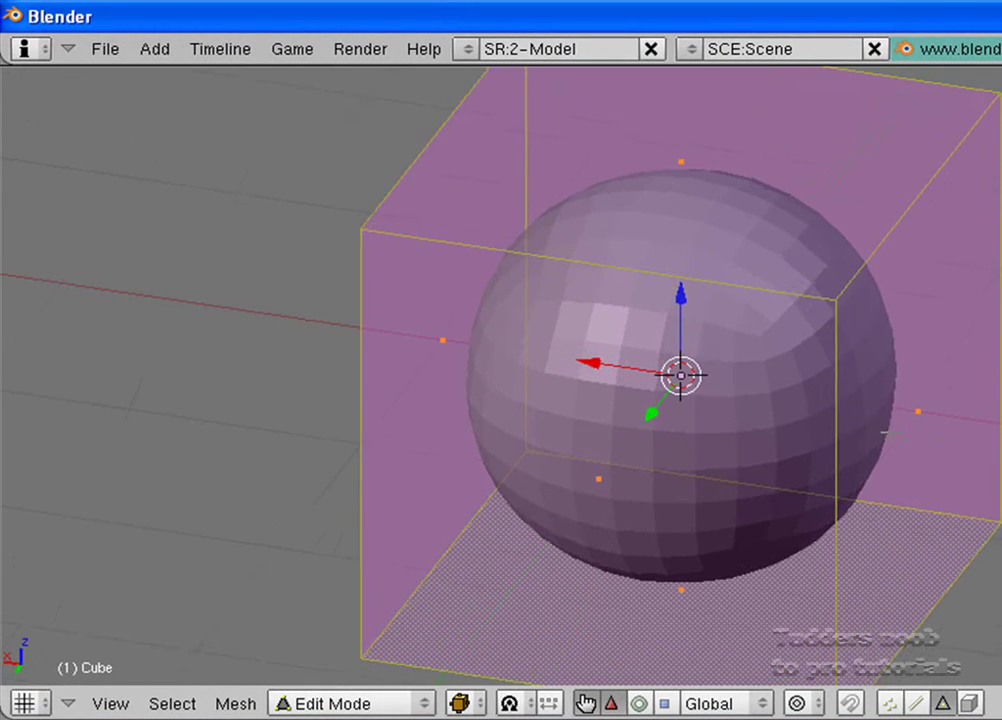
pyautogui.moveTo(884, 432); pyautogui.dragTo(907, 432, button='middle')
# Crease the edges of the cube's negative-X face until the smoothed shape ends flat against that face
pyautogui.rightClick(918, 411)
pyautogui.moveTo(918, 411); pyautogui.dragTo(941, 452, button='middle')
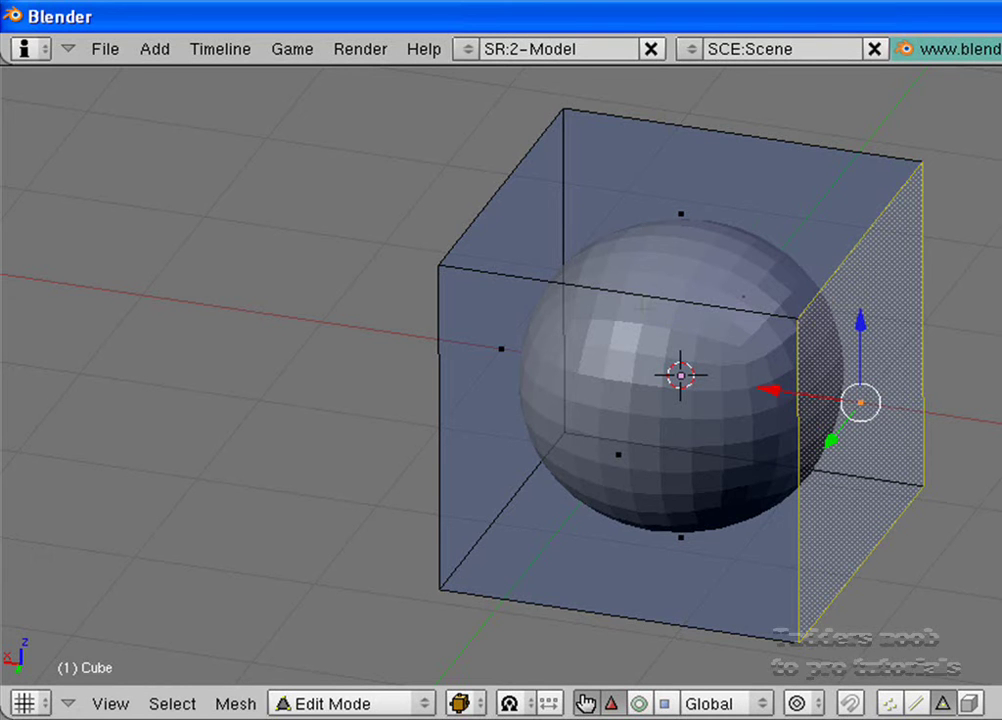
pyautogui.hotkey('shift', 'e')
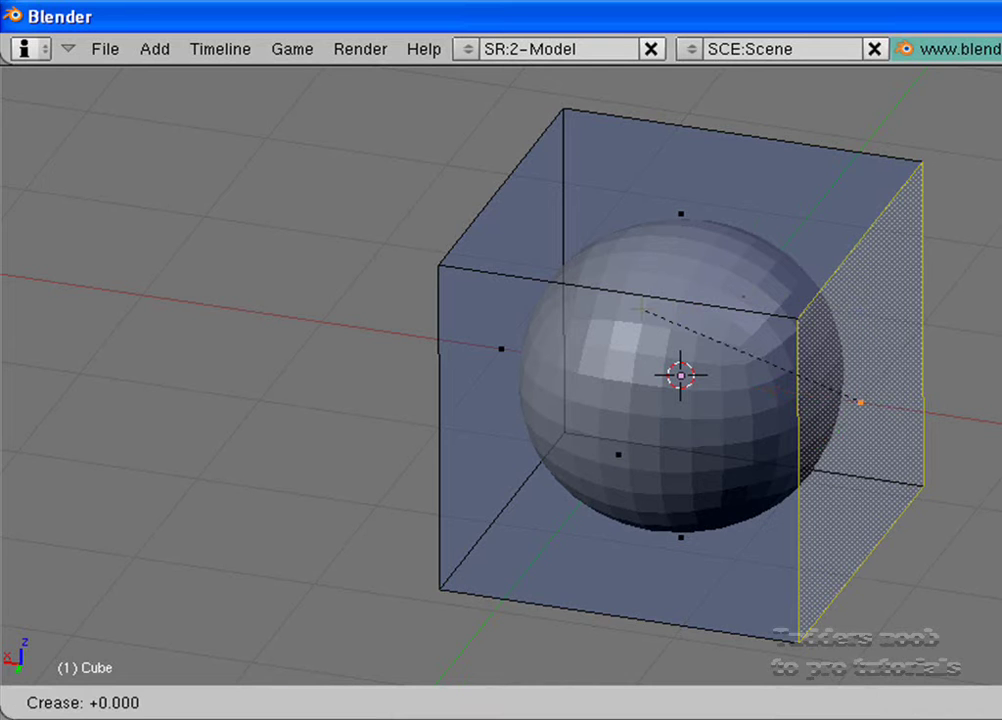
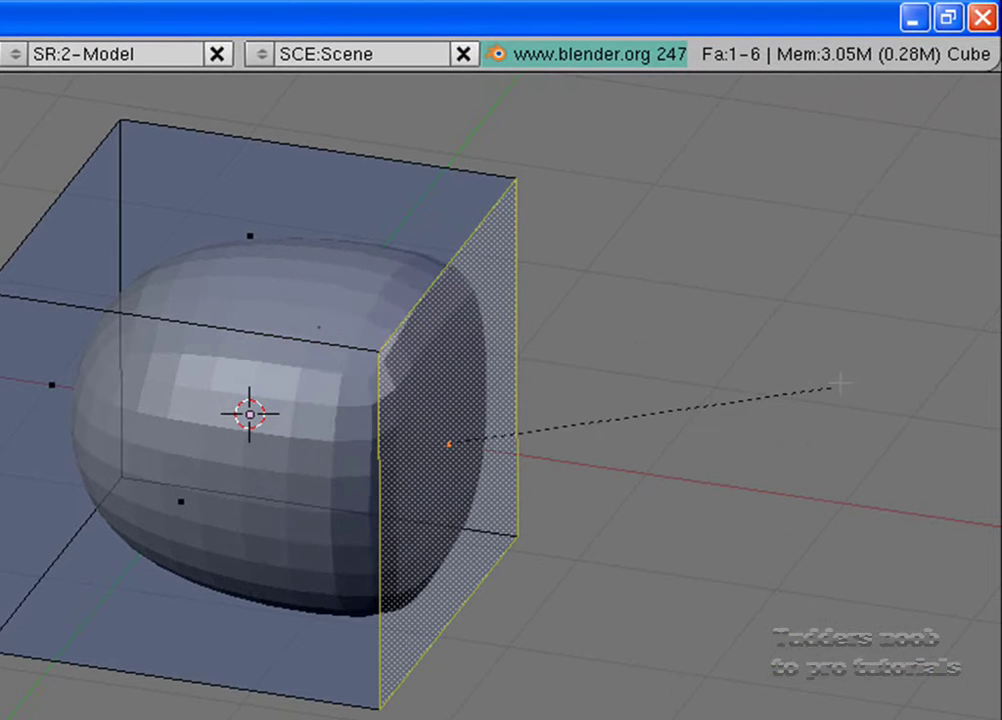
pyautogui.click(993, 239)
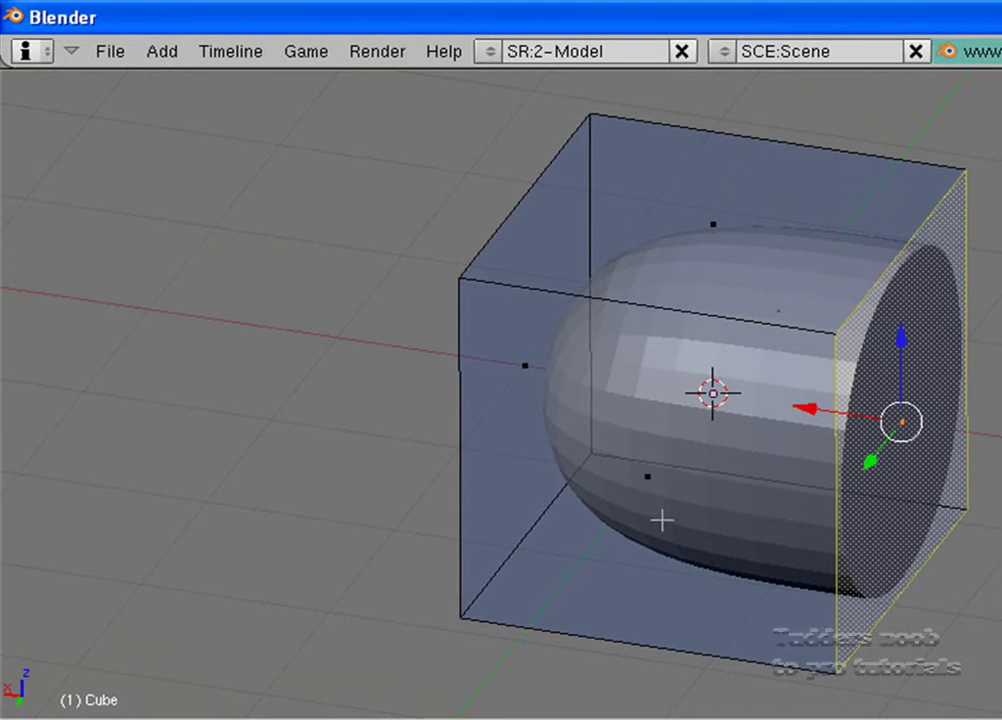
# Crease the edges of the cube's positive-Y face until the smoothed shape lies flat against it
pyautogui.rightClick(647, 479)
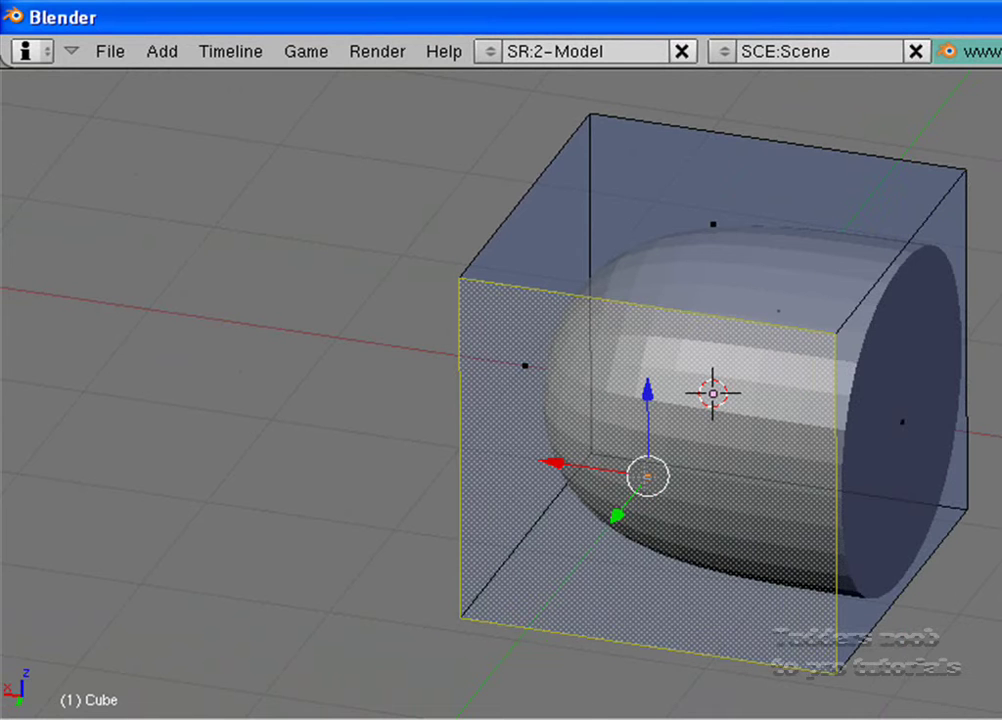
pyautogui.hotkey('shift', 'e')
pyautogui.click(360, 633)
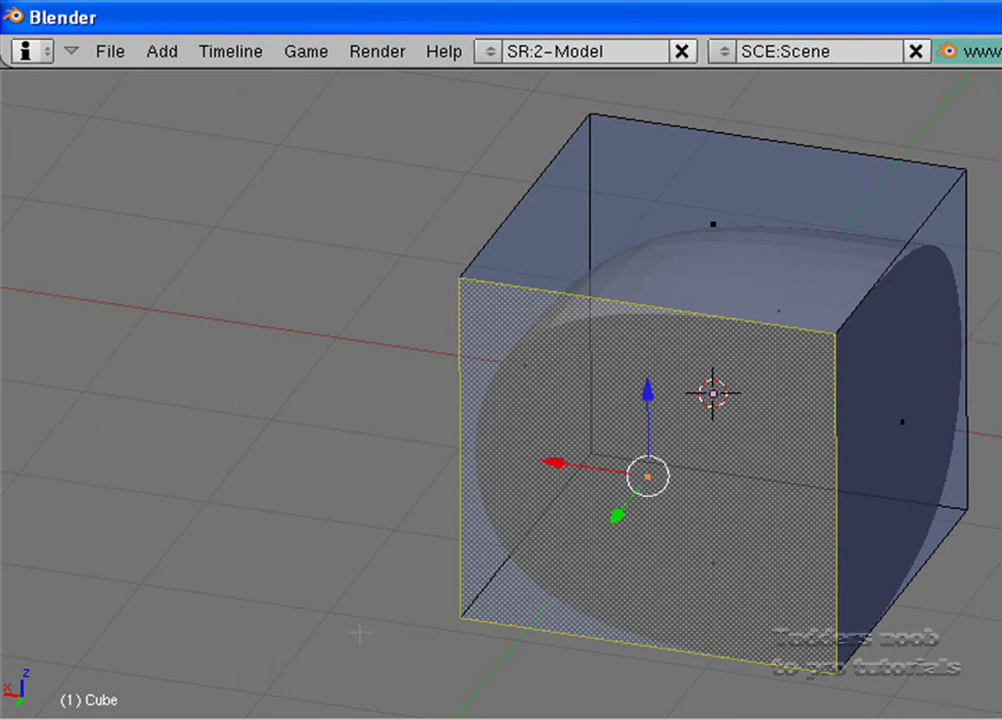
pyautogui.moveTo(607, 583); pyautogui.dragTo(710, 603, button='middle')
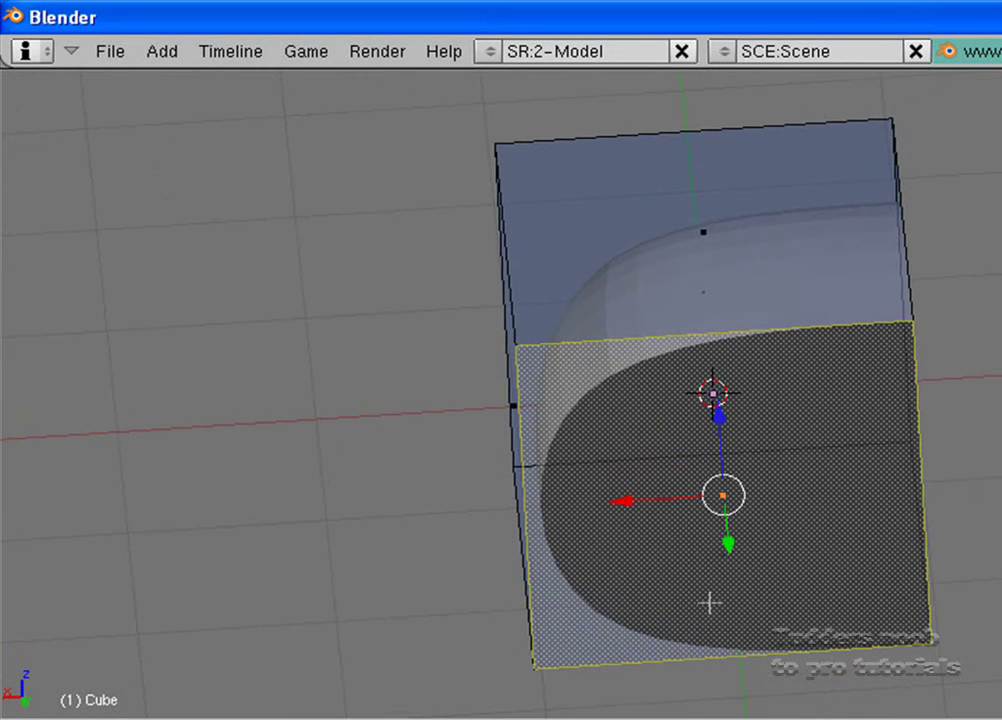
# Crease the edges of the cube's top face until the smoothed surface fills it out to its edges
pyautogui.rightClick(718, 238)
pyautogui.press('g')
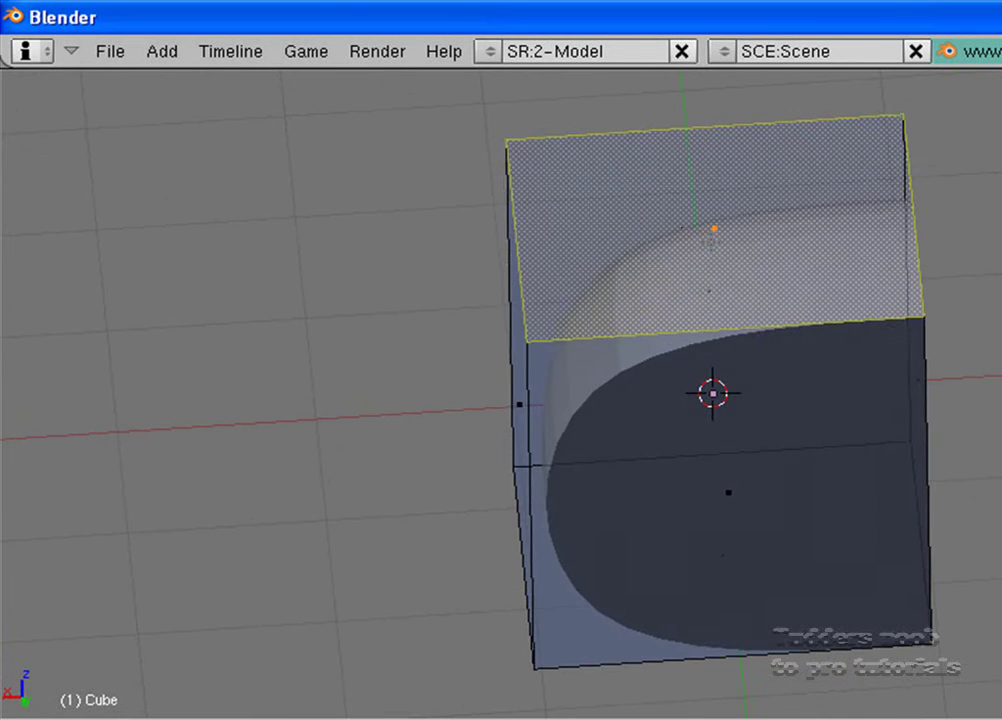
pyautogui.press('Escape')
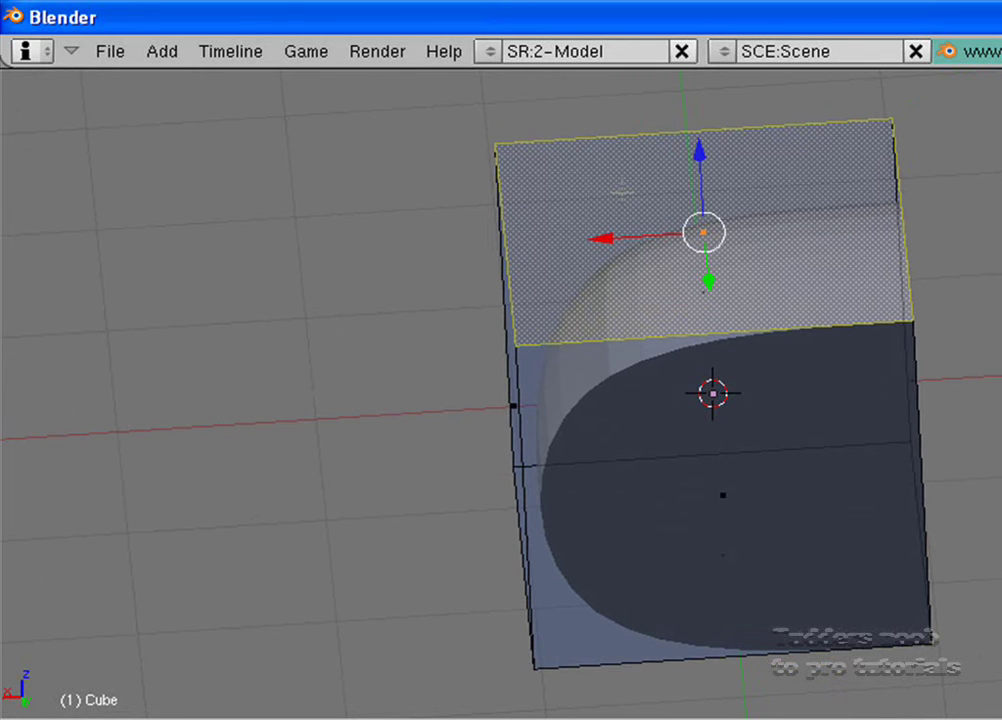
pyautogui.press('s')
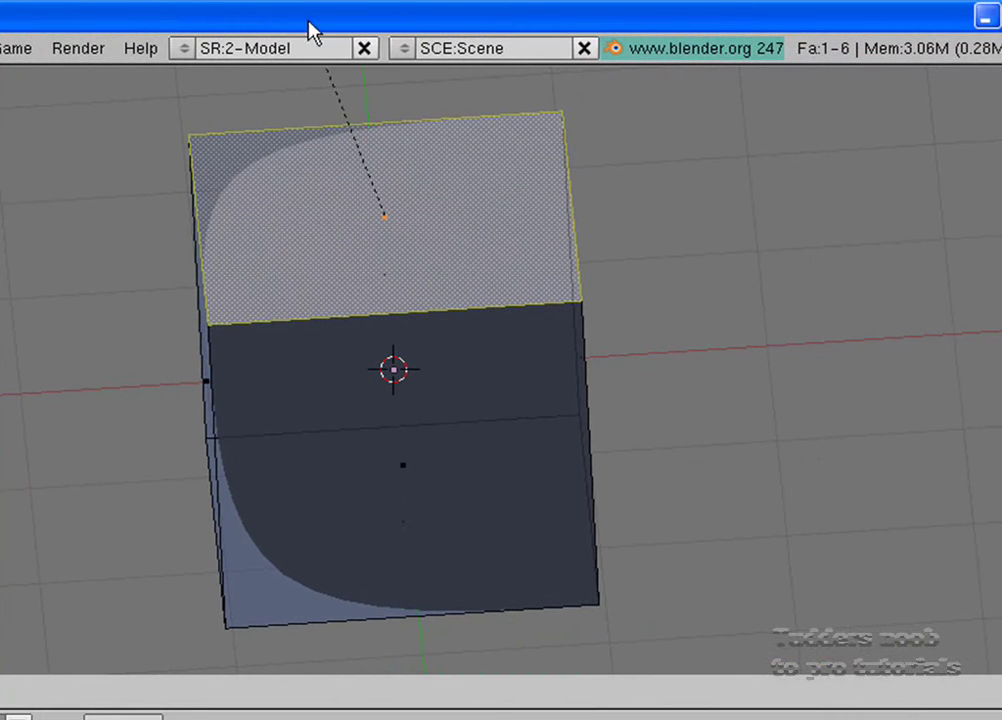
pyautogui.click(738, 122)
pyautogui.moveTo(738, 122); pyautogui.dragTo(768, 296, button='middle')
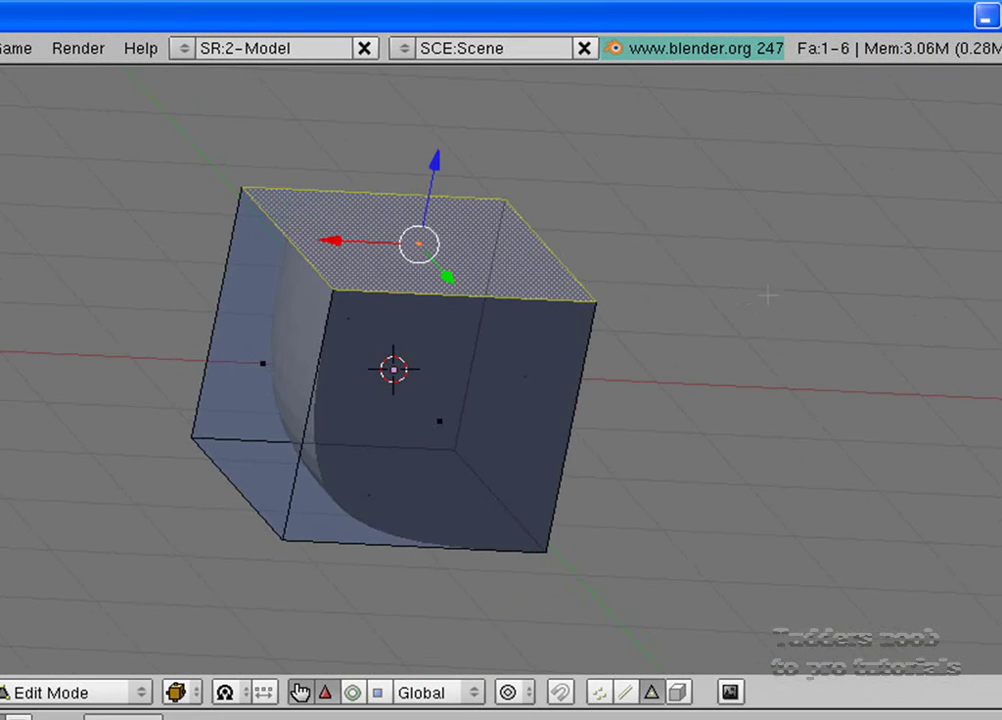
pyautogui.scroll(-4, 703, 327)
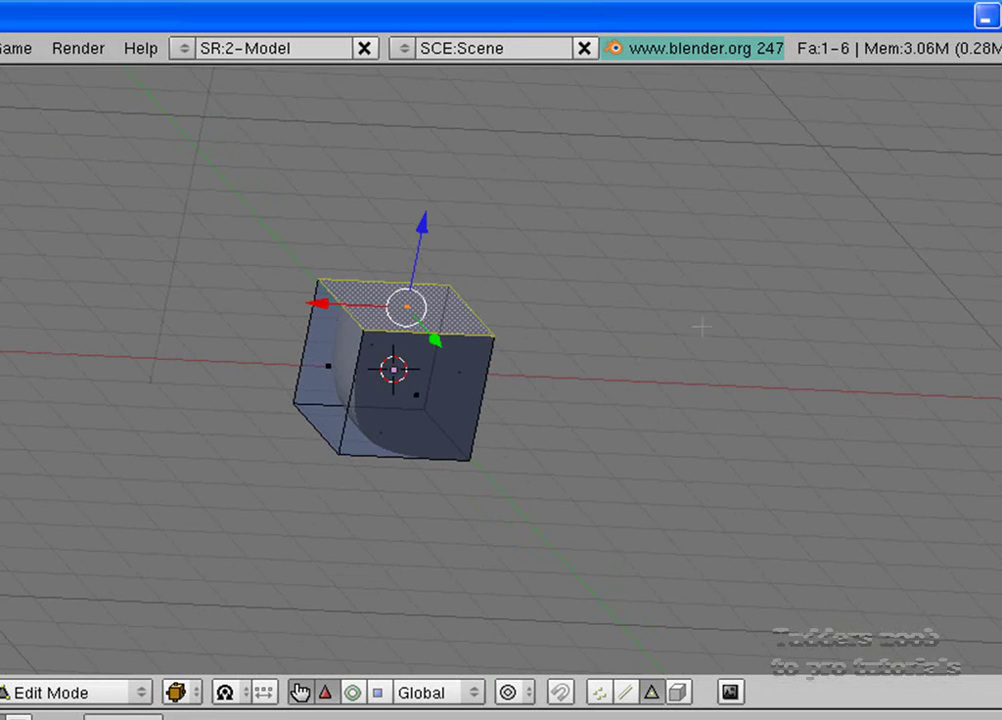
# Crease the edges of the cube's positive-X face until the smoothed shape lies flat against it
pyautogui.rightClick(333, 362)
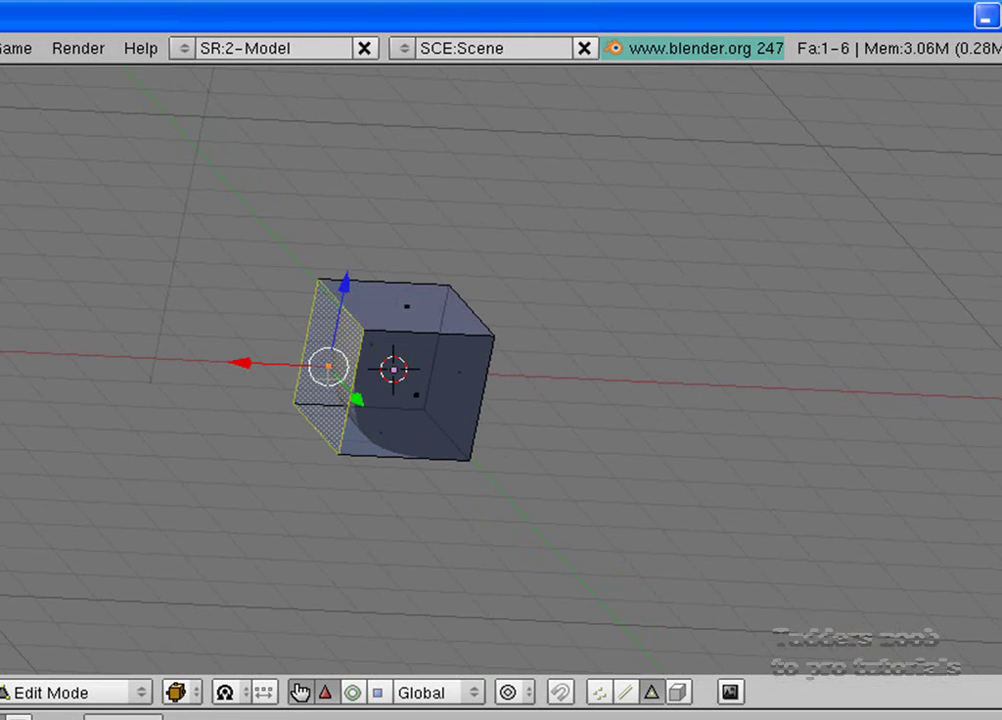
pyautogui.press('s')
pyautogui.rightClick(174, 375)
pyautogui.moveTo(174, 375); pyautogui.dragTo(926, 533, button='middle')
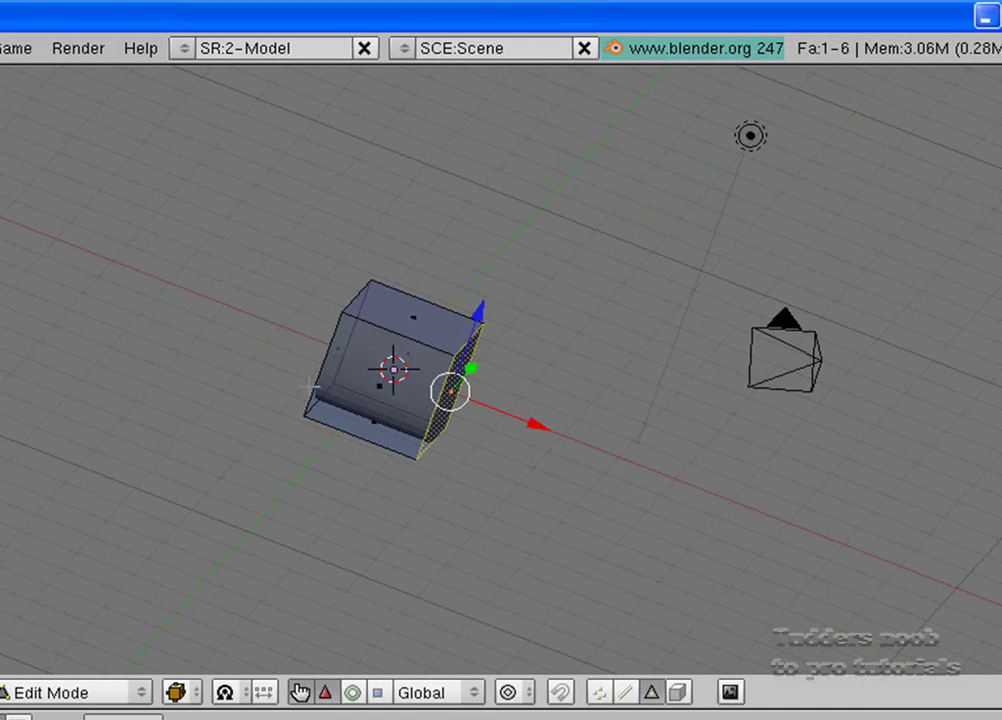
# Crease the edges of the two remaining faces, negative Y and bottom, until the smoothed shape is a sharp-edged cube
pyautogui.rightClick(373, 384)
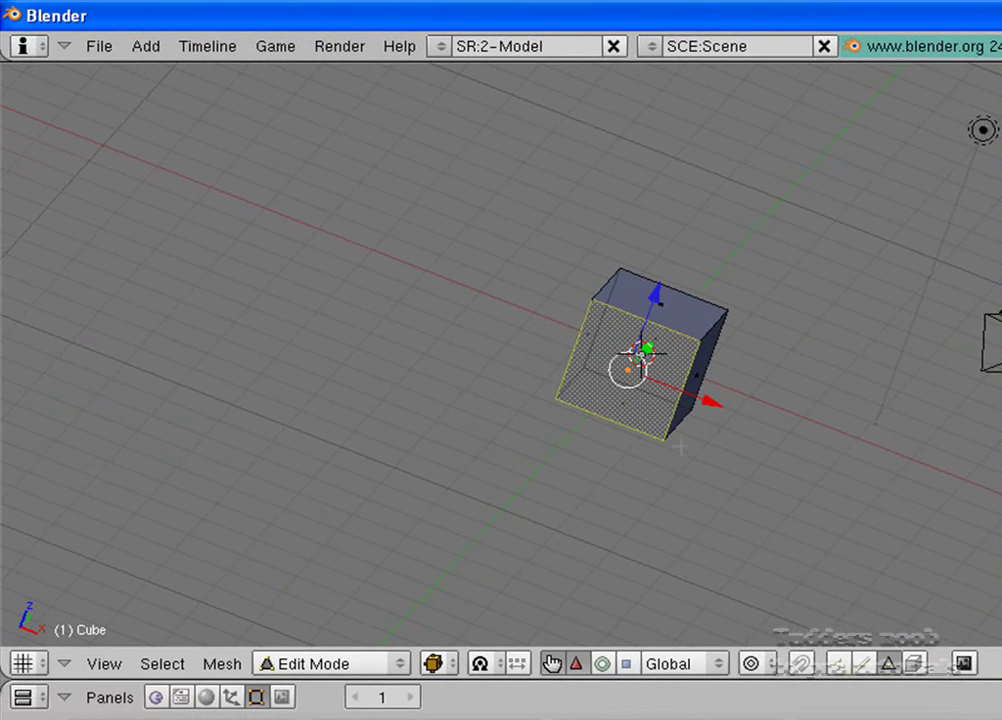
pyautogui.moveTo(680, 447); pyautogui.dragTo(636, 391, button='middle')
pyautogui.rightClick(634, 402)
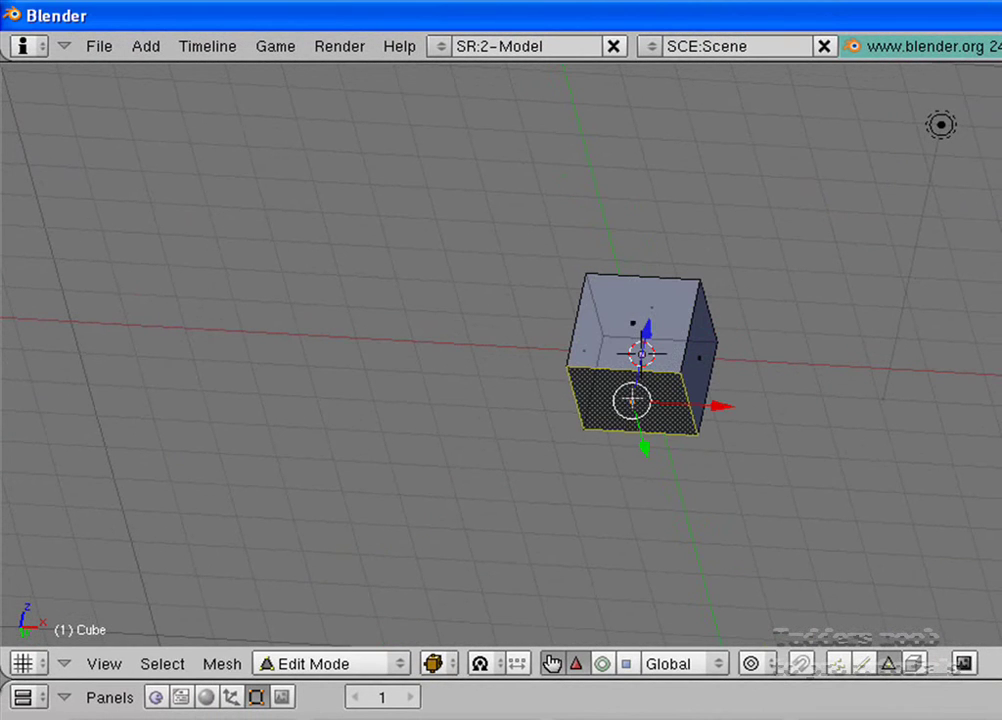
pyautogui.hotkey('shift', 'e')
pyautogui.click(598, 477)
pyautogui.moveTo(602, 487); pyautogui.dragTo(634, 442, button='middle')
pyautogui.scroll(3, 521, 334)
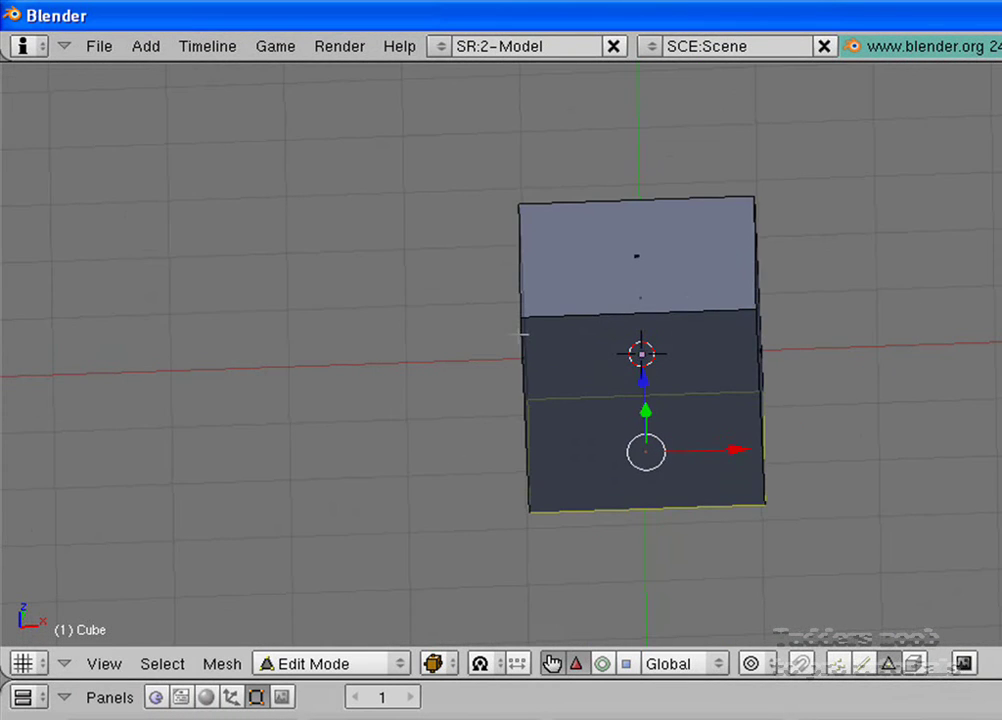
pyautogui.moveTo(553, 386); pyautogui.dragTo(570, 362, button='middle')
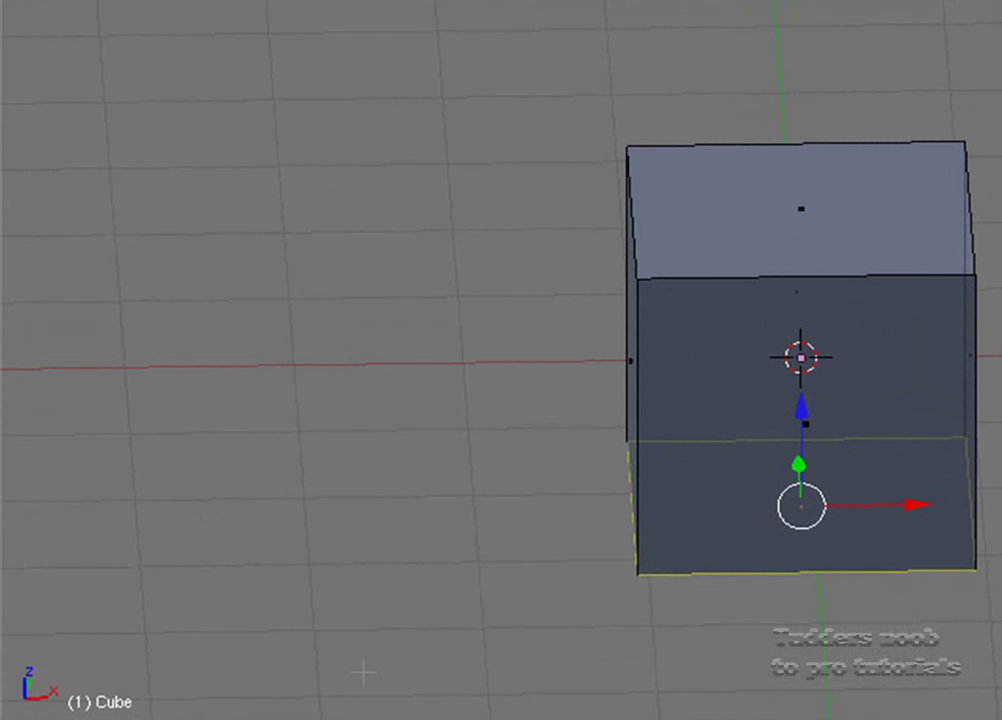
# Return to Object Mode and apply the Subsurf modifier to the creased cube
pyautogui.press('Tab')
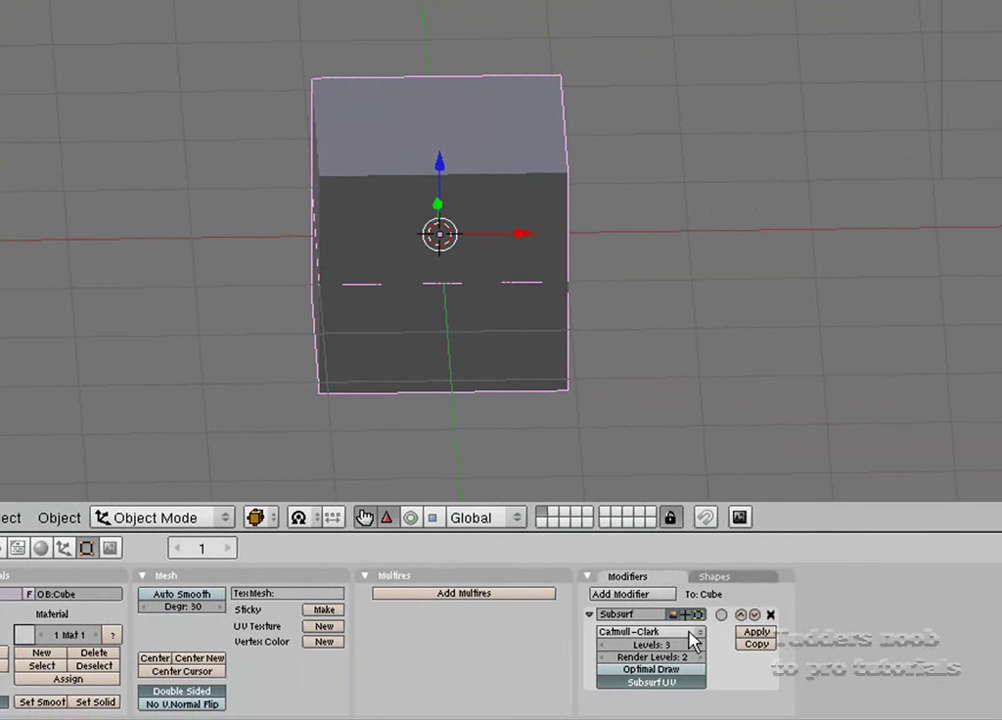
pyautogui.click(759, 633)
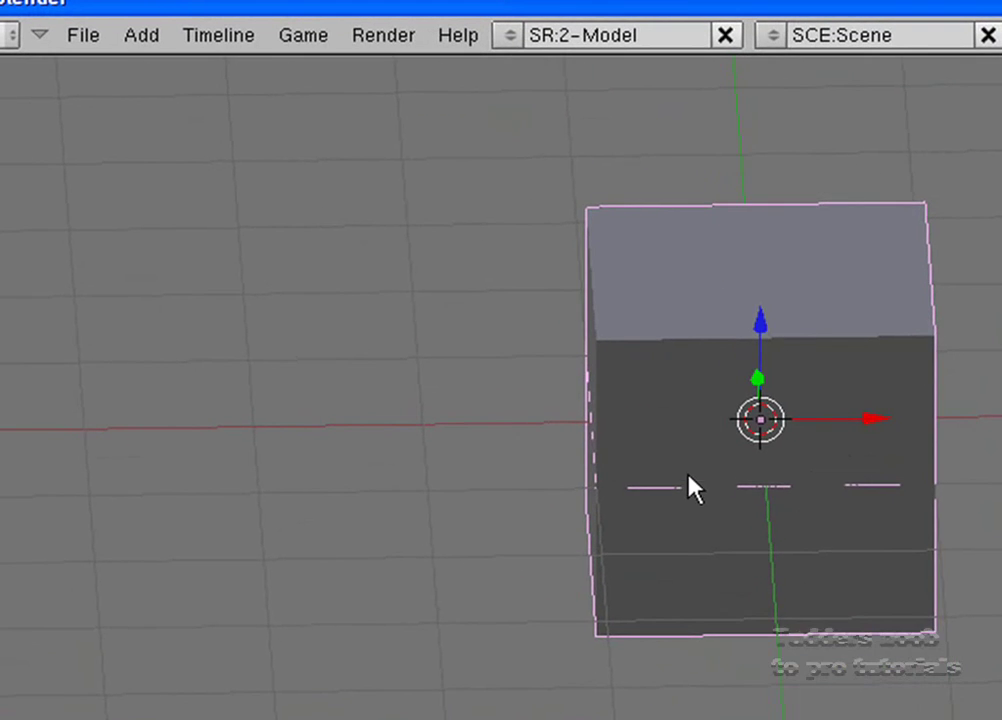
# Examine the cube after applying the modifier, in perspective-like angles and from the top view
pyautogui.moveTo(693, 490); pyautogui.dragTo(955, 629, button='middle')
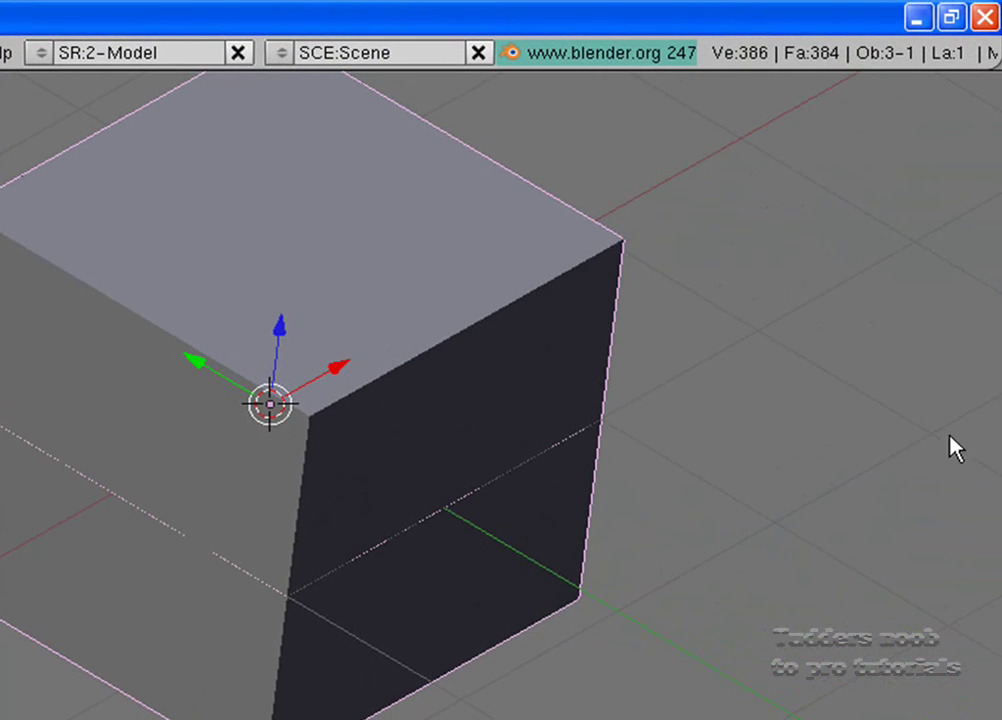
pyautogui.scroll(-4, 438, 472)
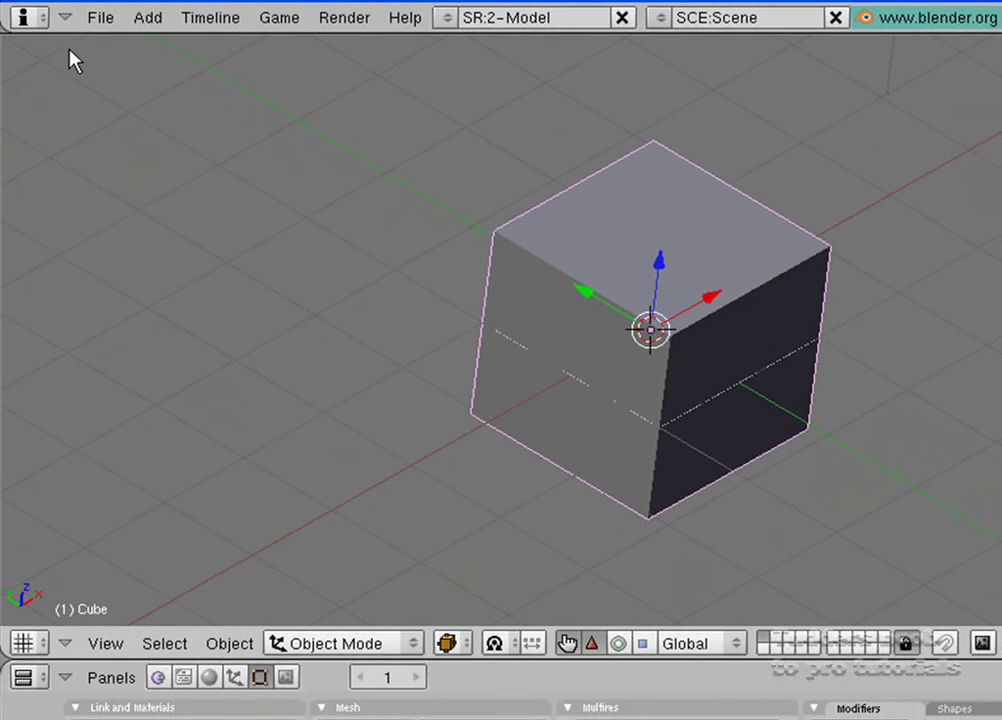
pyautogui.click(115, 644)
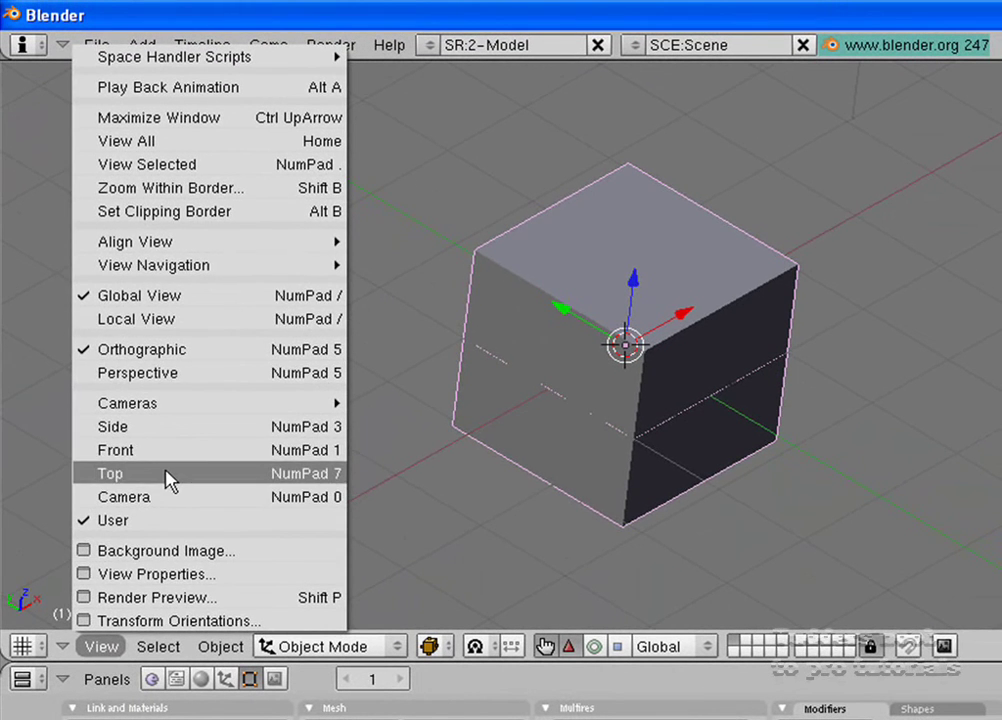
pyautogui.click(170, 478)
pyautogui.scroll(-4, 722, 423)
pyautogui.scroll(-1, 728, 438)
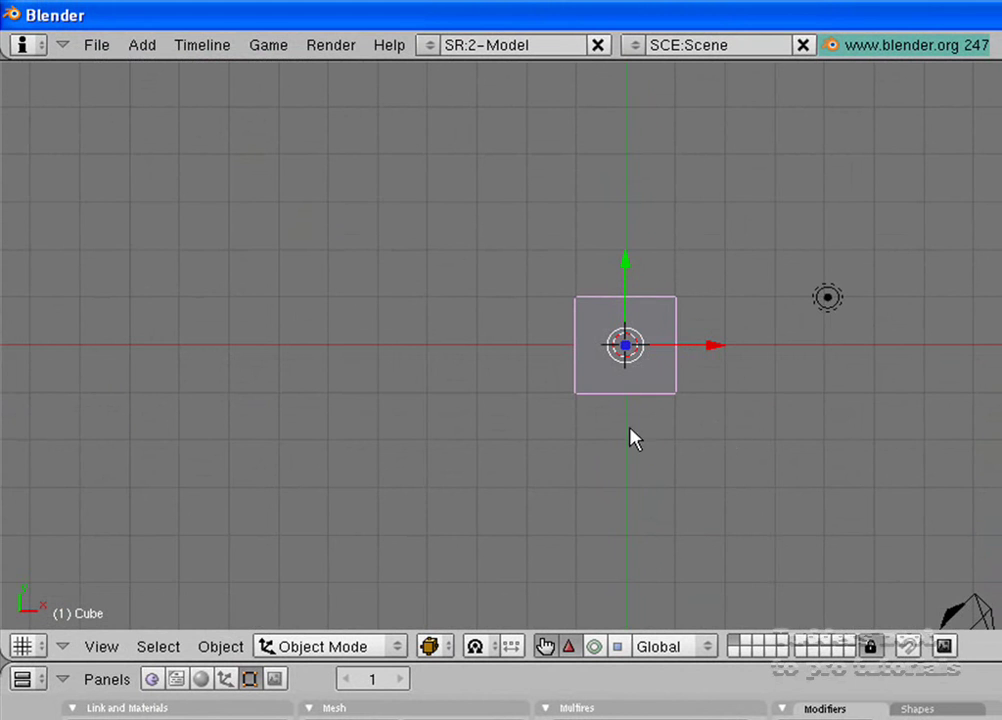
pyautogui.scroll(8, 632, 440)
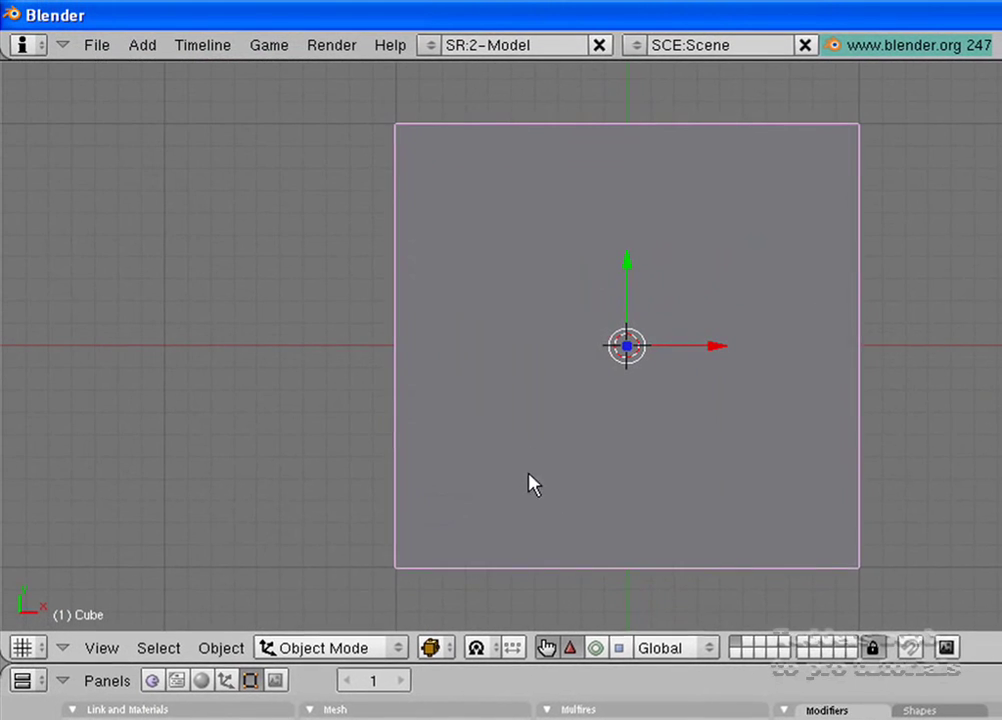
pyautogui.moveTo(503, 506); pyautogui.dragTo(503, 389, button='middle')
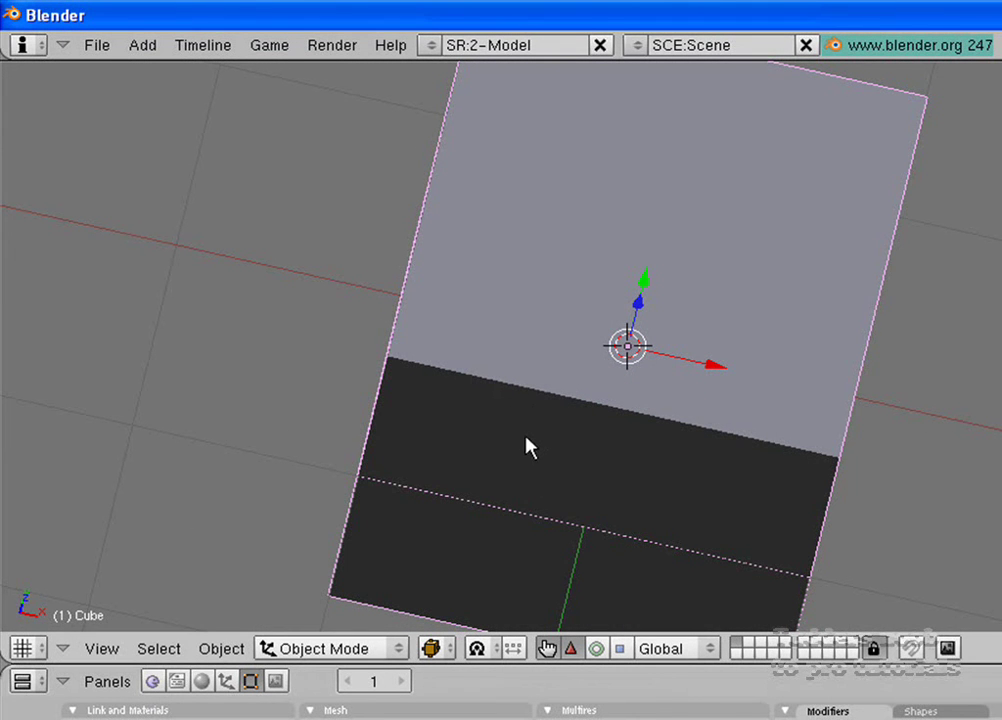
# Switch the cube to Edit Mode and examine its subdivided faces from several sides
pyautogui.click(369, 647)
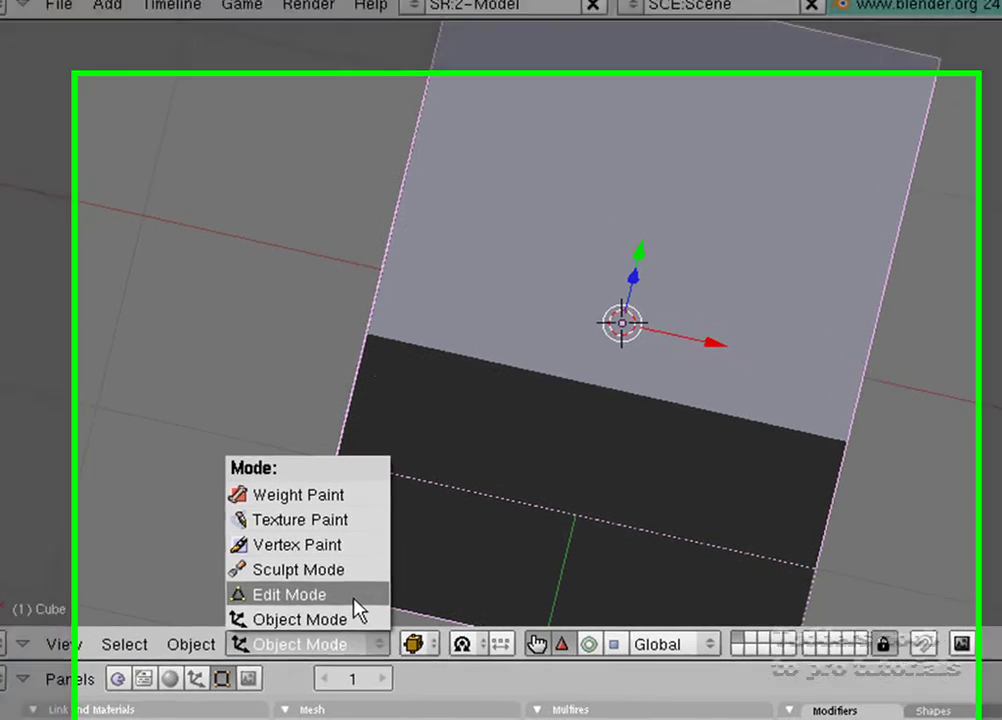
pyautogui.click(378, 603)
pyautogui.scroll(-1, 666, 458)
pyautogui.scroll(1, 608, 443)
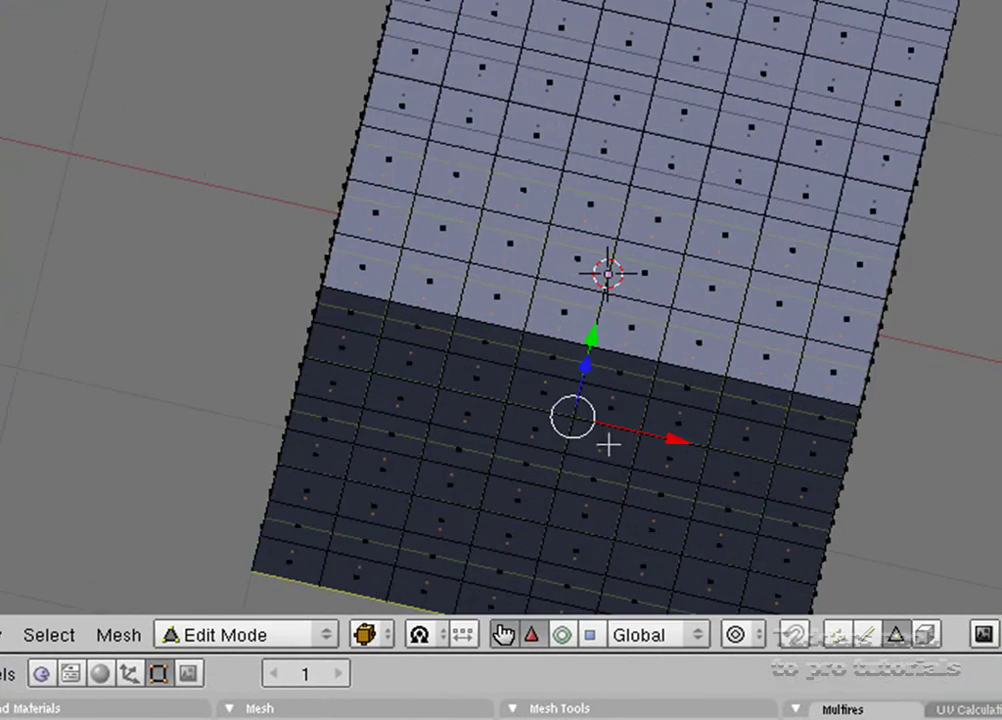
pyautogui.moveTo(597, 454); pyautogui.dragTo(354, 570, button='middle')
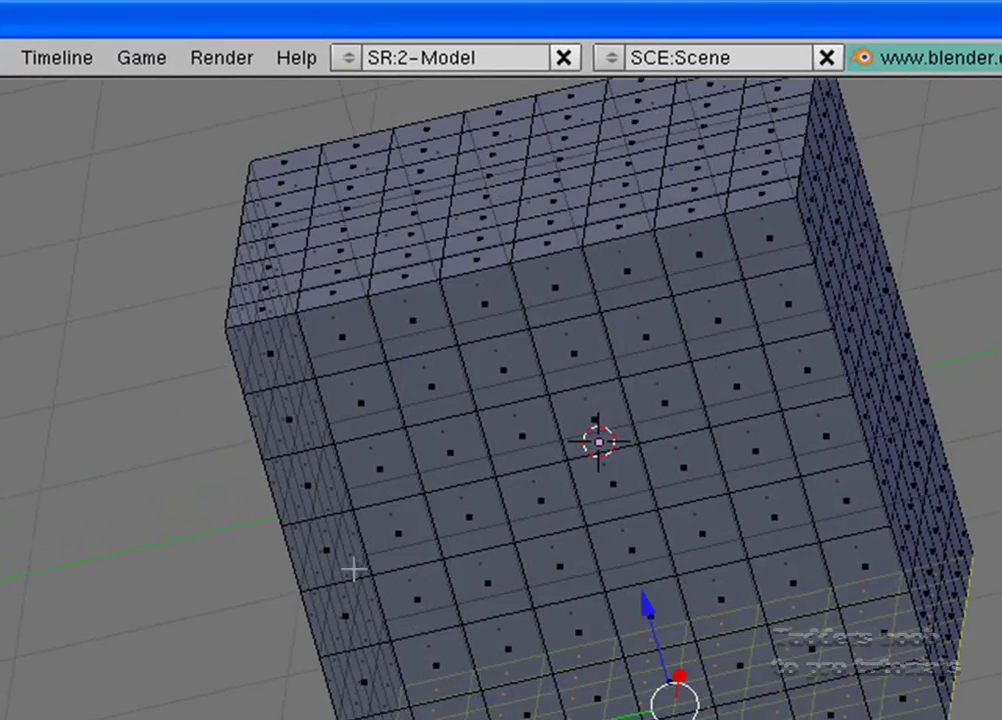
pyautogui.moveTo(831, 285); pyautogui.dragTo(852, 264, button='middle')
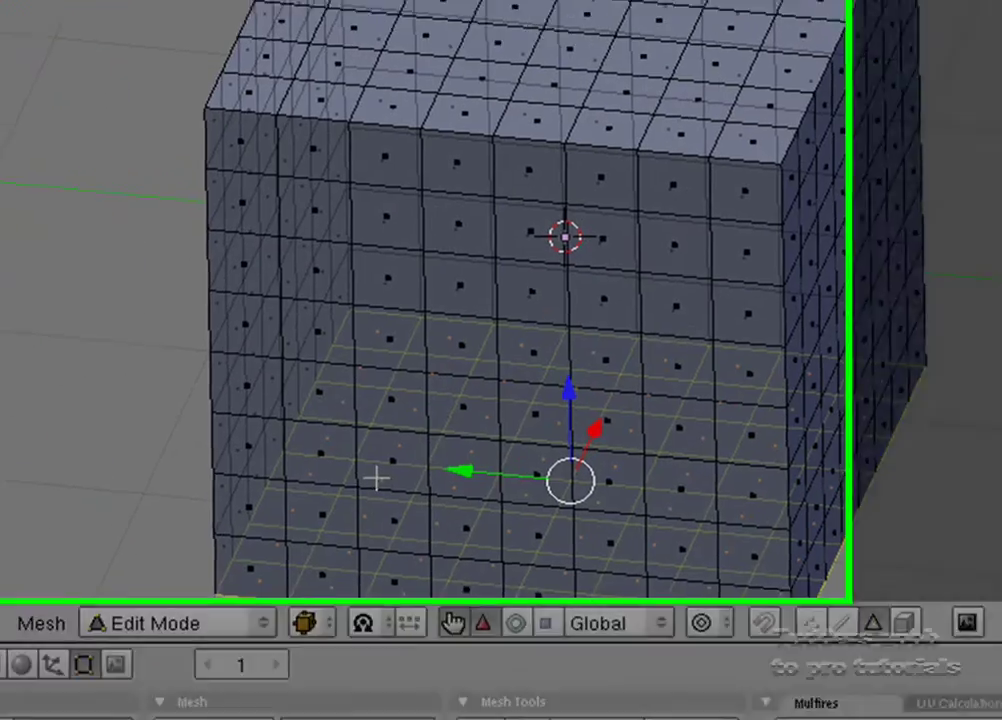
pyautogui.moveTo(377, 479); pyautogui.dragTo(801, 633, button='middle')
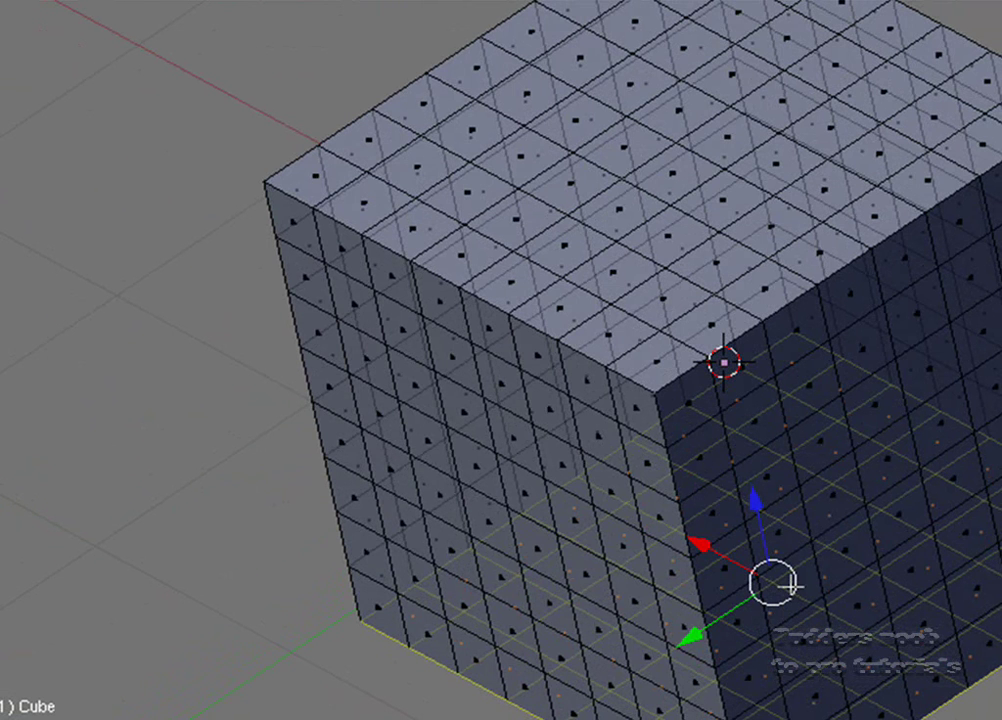
pyautogui.moveTo(591, 499); pyautogui.dragTo(944, 411, button='middle')
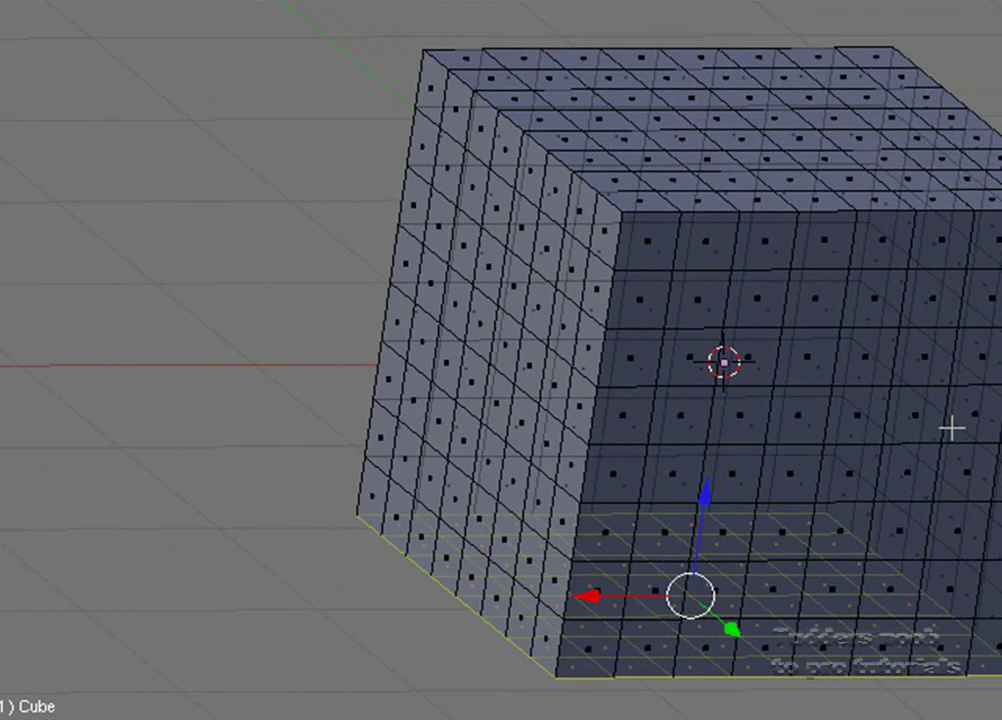